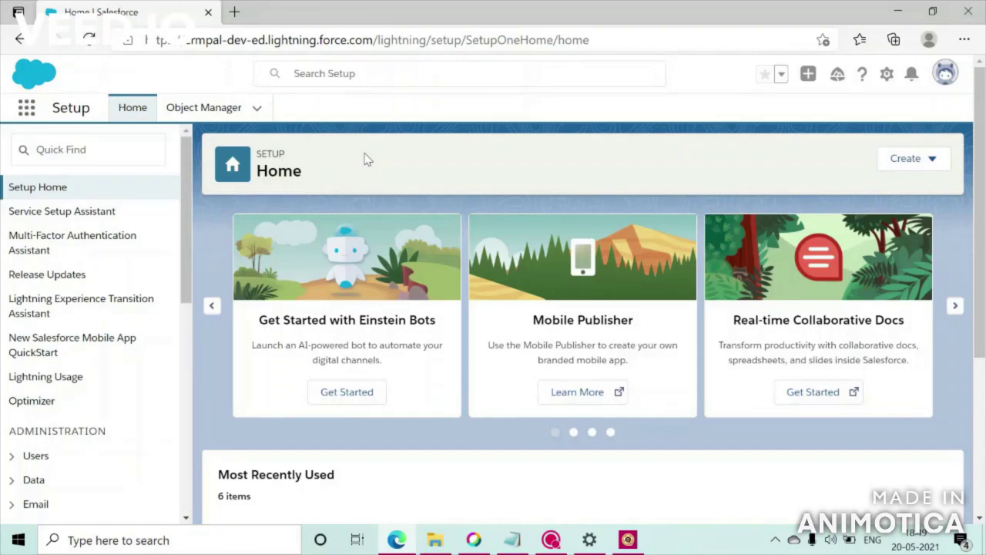
# - Check Allow Customer Invitations in Chatter Settings, then go to the Profiles list
pyautogui.click(120, 154)
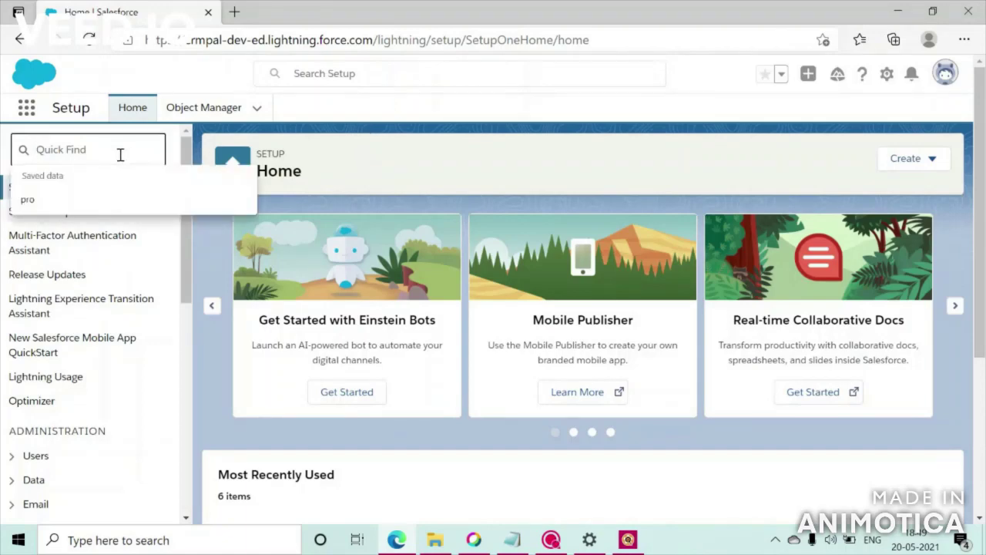
pyautogui.write('chatter')
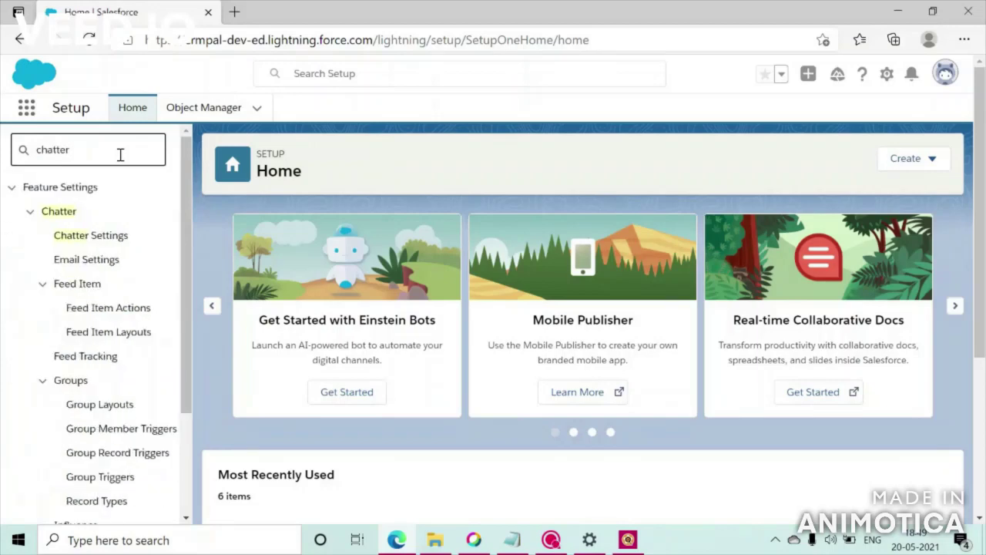
pyautogui.click(106, 234)
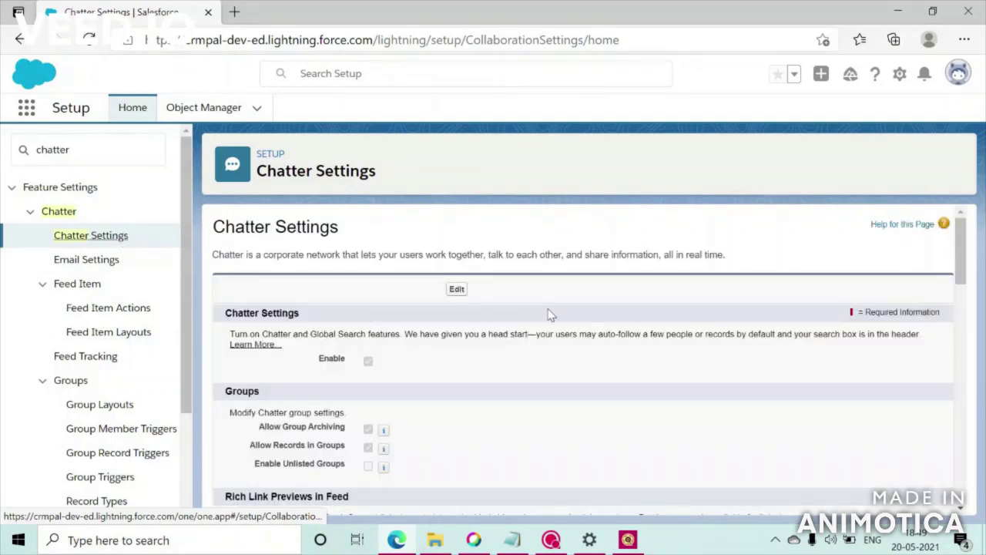
pyautogui.click(454, 292)
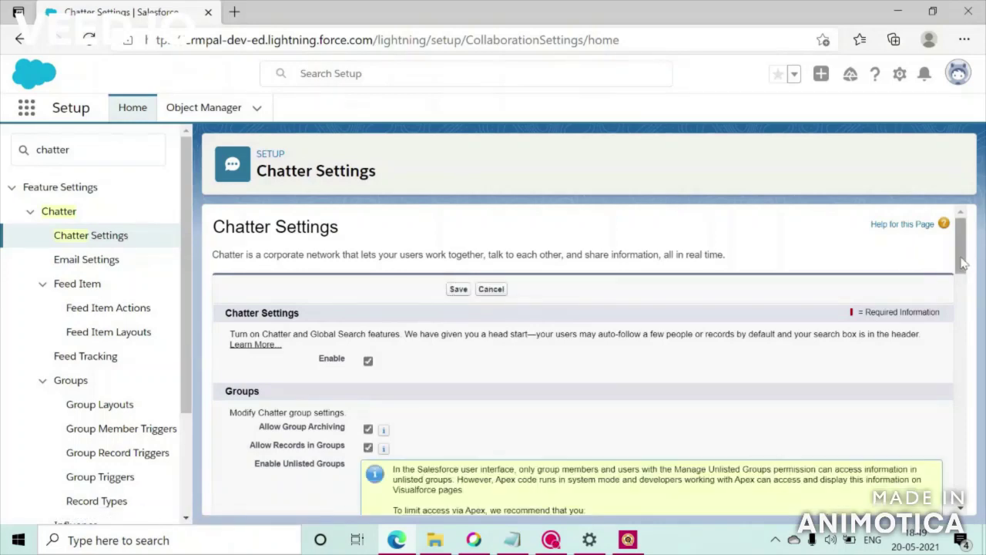
pyautogui.moveTo(962, 262); pyautogui.dragTo(961, 271)
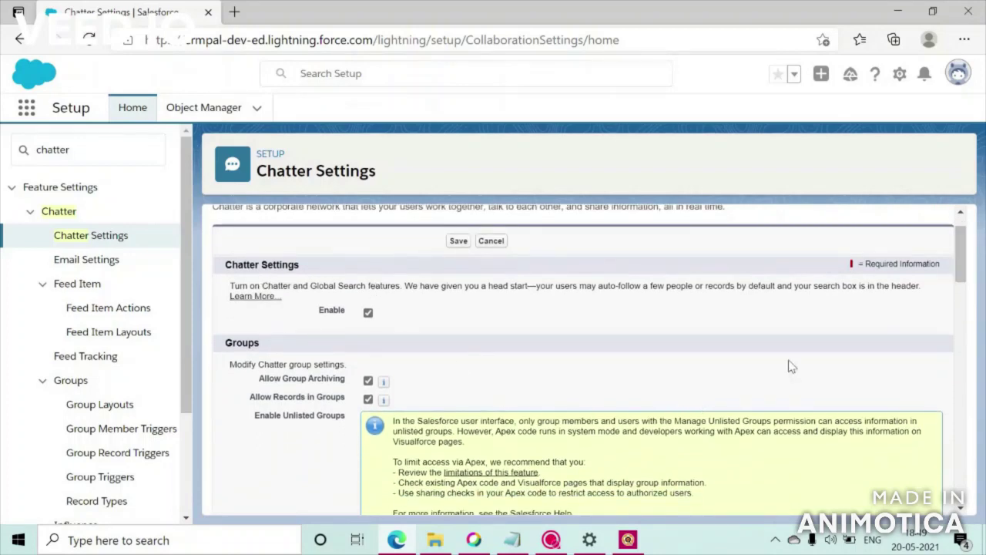
pyautogui.moveTo(960, 266); pyautogui.dragTo(964, 420)
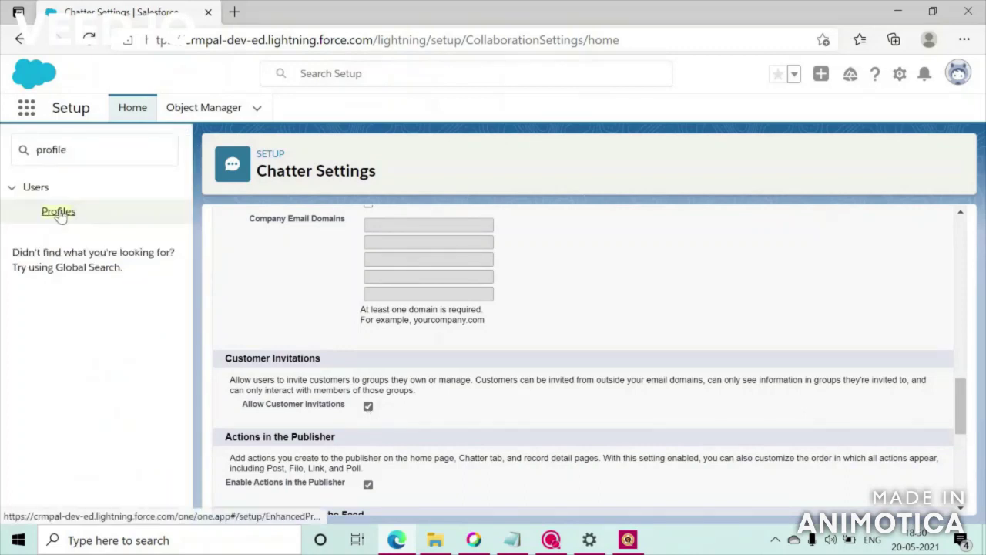
pyautogui.click(59, 212)
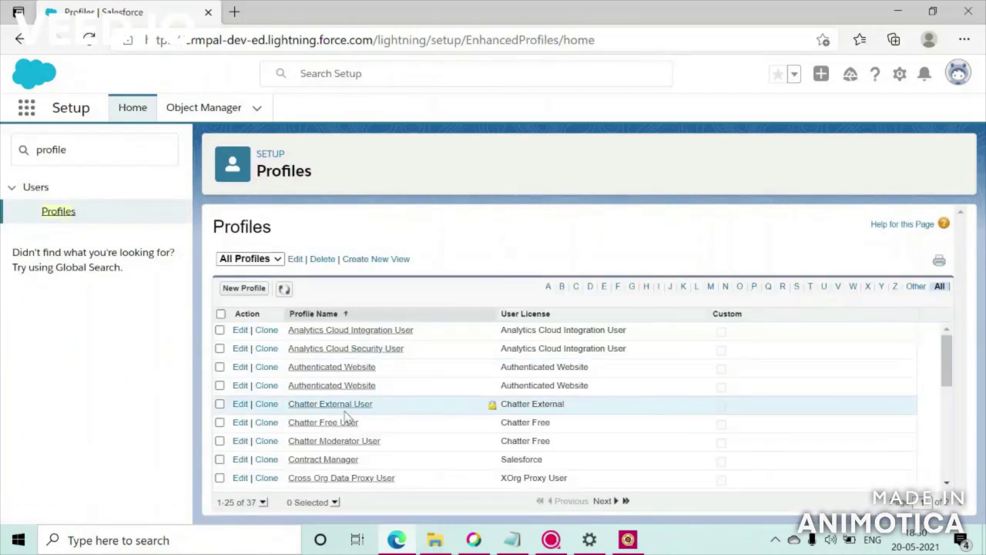
# - Locate the Create and Own New Chatter Groups permission on the Contract Manager profile
pyautogui.click(324, 459)
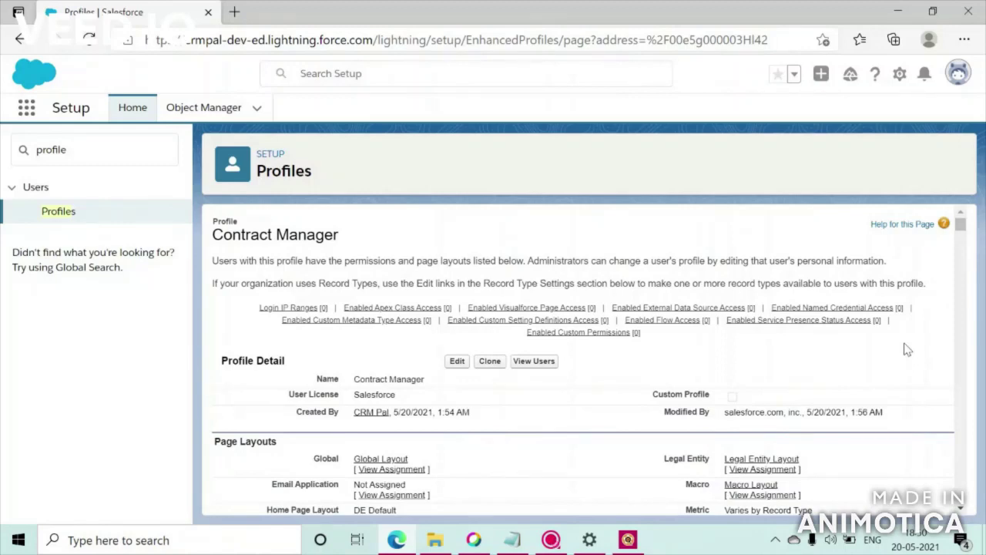
pyautogui.hotkey('ctrl', 'f')
pyautogui.write('create ')
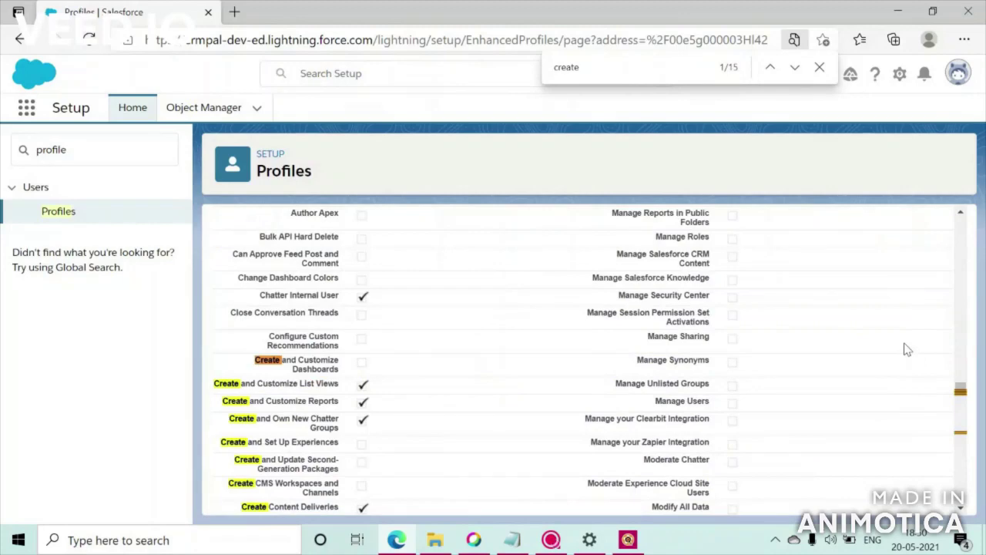
pyautogui.write('a')
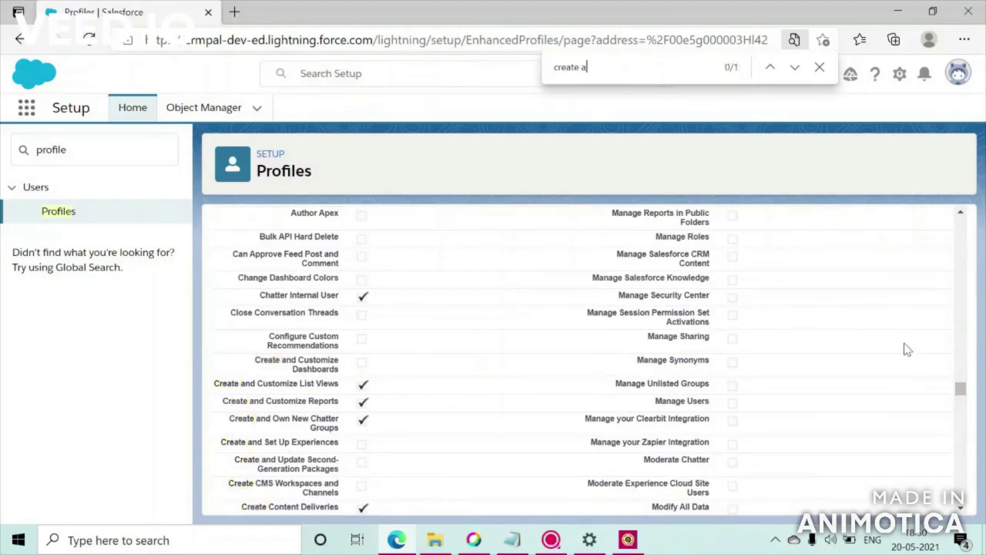
pyautogui.write('nd own')
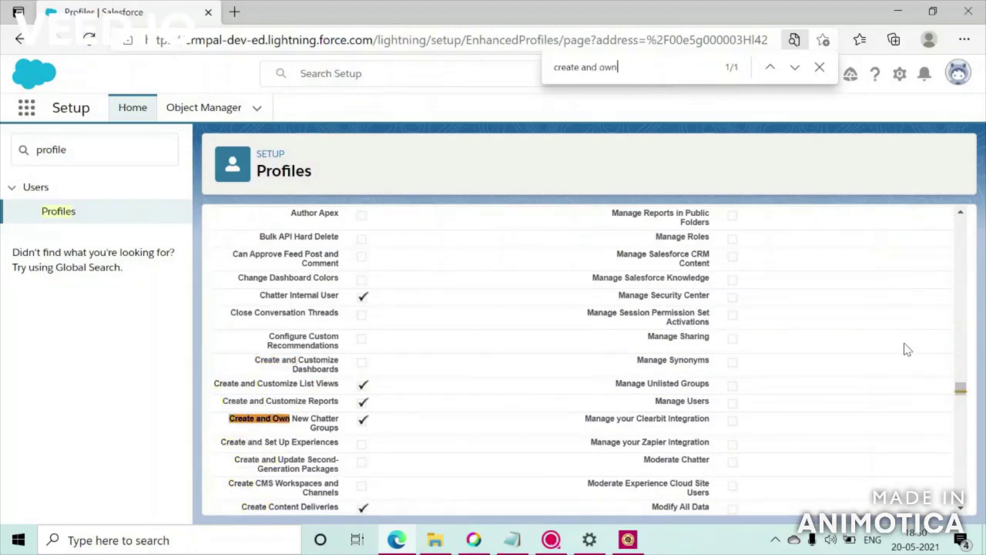
pyautogui.moveTo(340, 431); pyautogui.dragTo(229, 419)
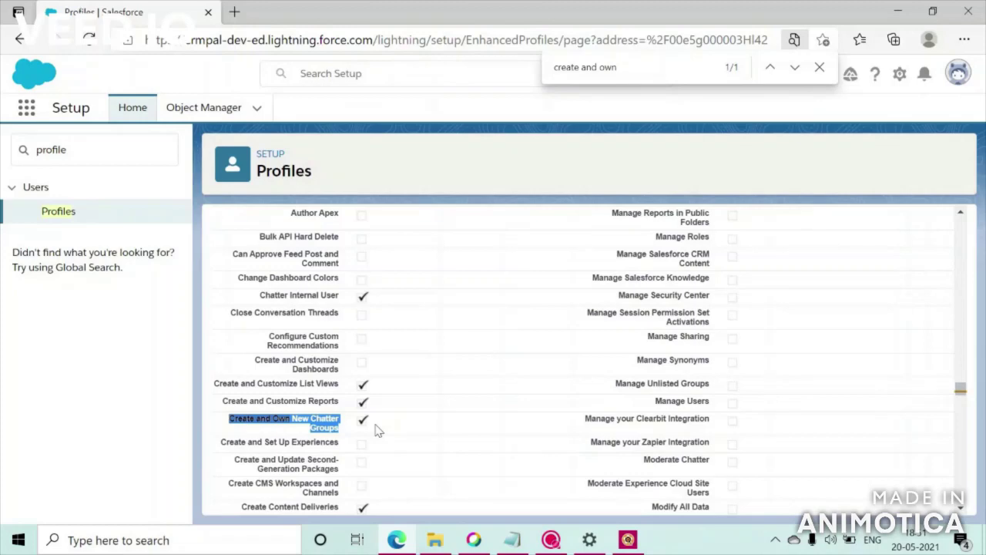
# - Go to the Service app's Chatter page, block notifications, and start a new group
pyautogui.click(29, 119)
pyautogui.click(27, 110)
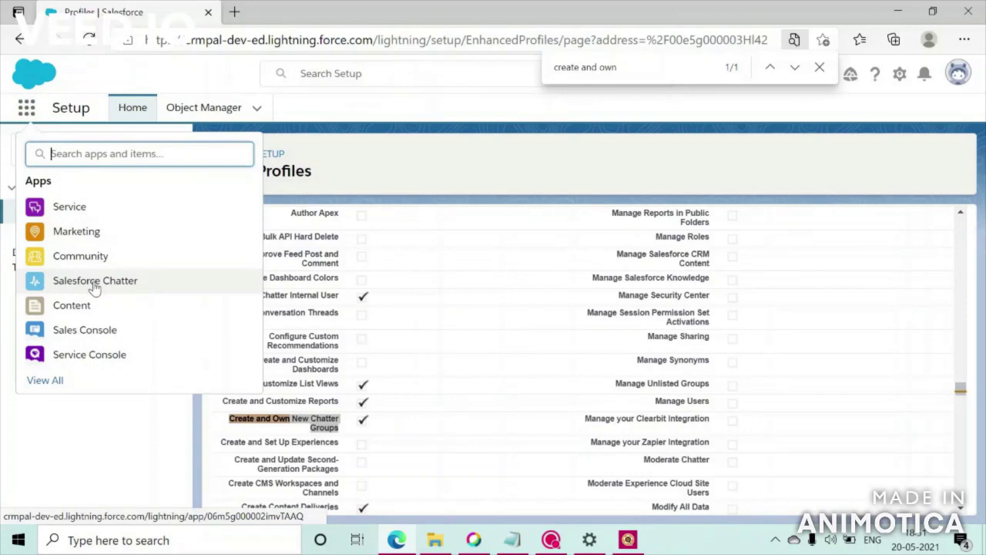
pyautogui.click(64, 214)
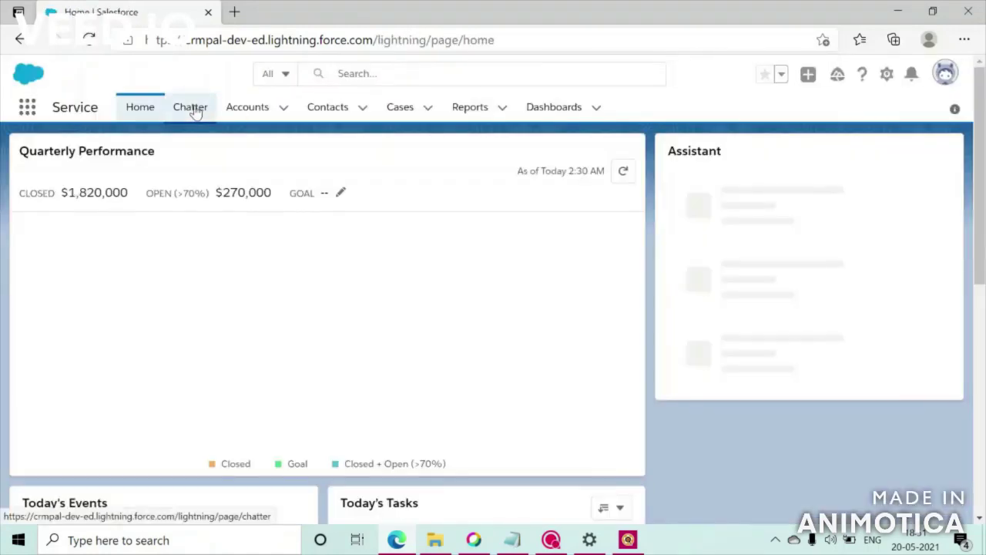
pyautogui.click(192, 108)
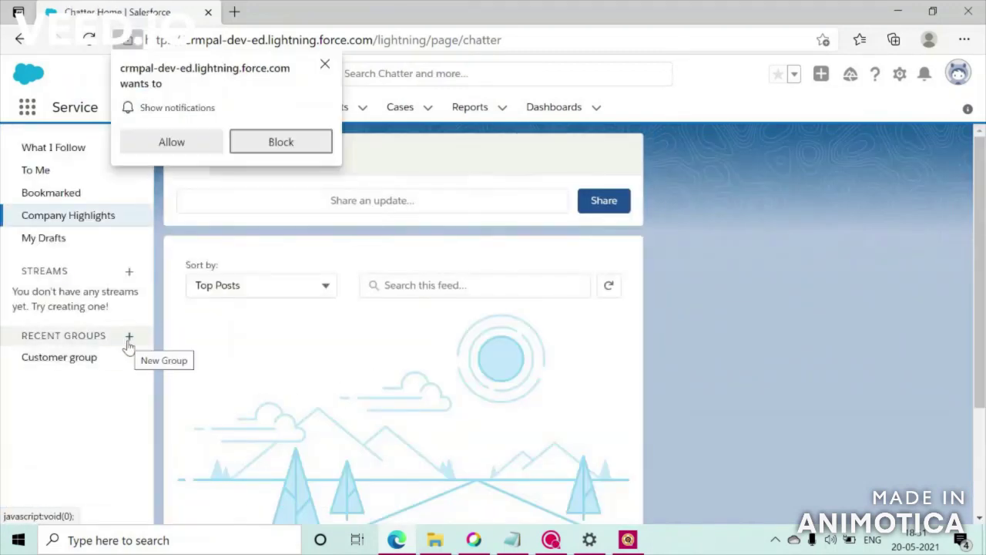
pyautogui.click(280, 141)
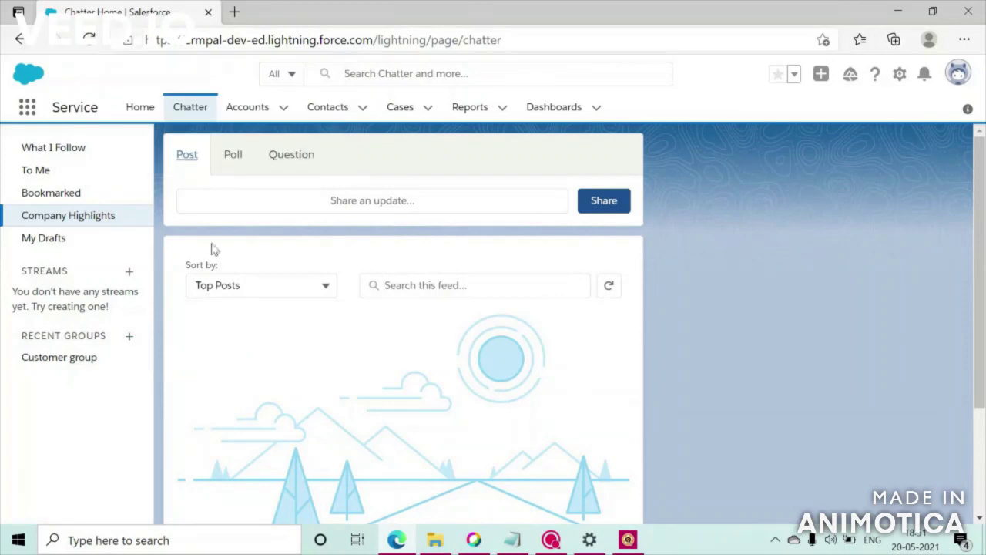
pyautogui.click(133, 342)
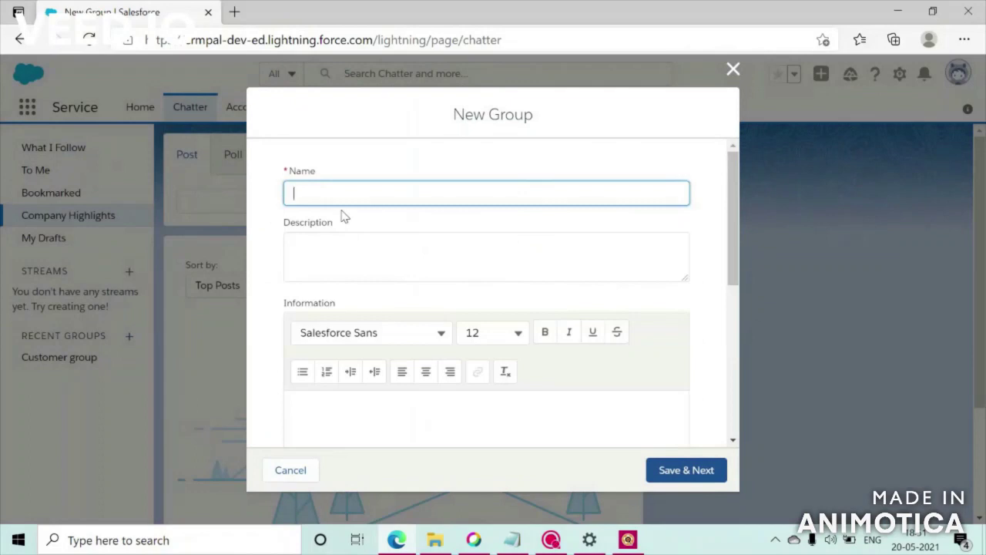
# - Name the group 'Customer group', allow customers to join, and try saving it
pyautogui.write('Customer')
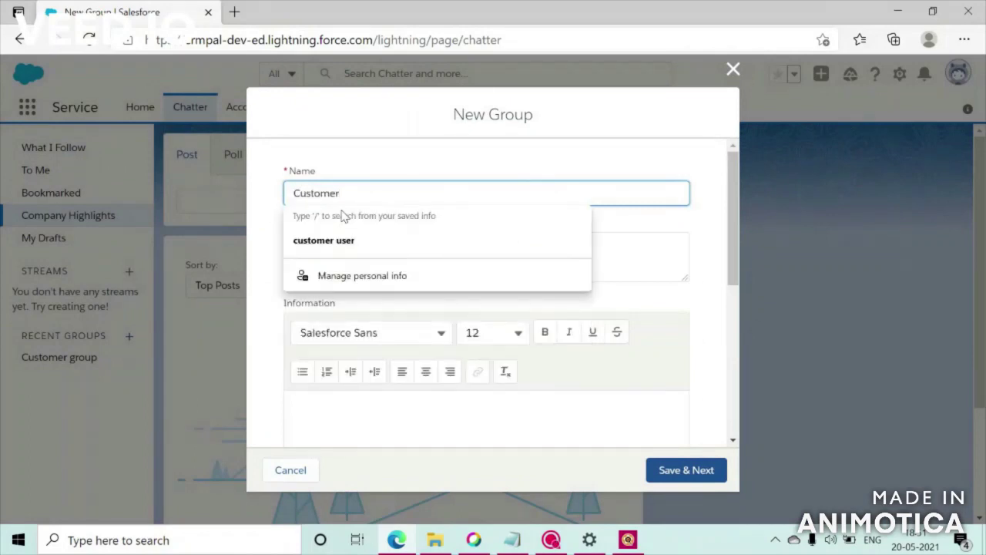
pyautogui.write('group')
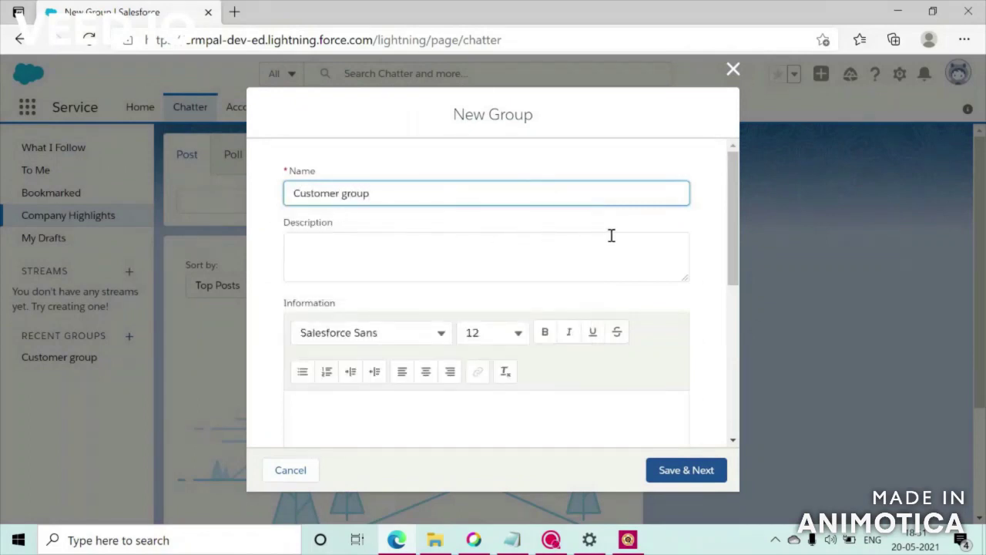
pyautogui.click(712, 229)
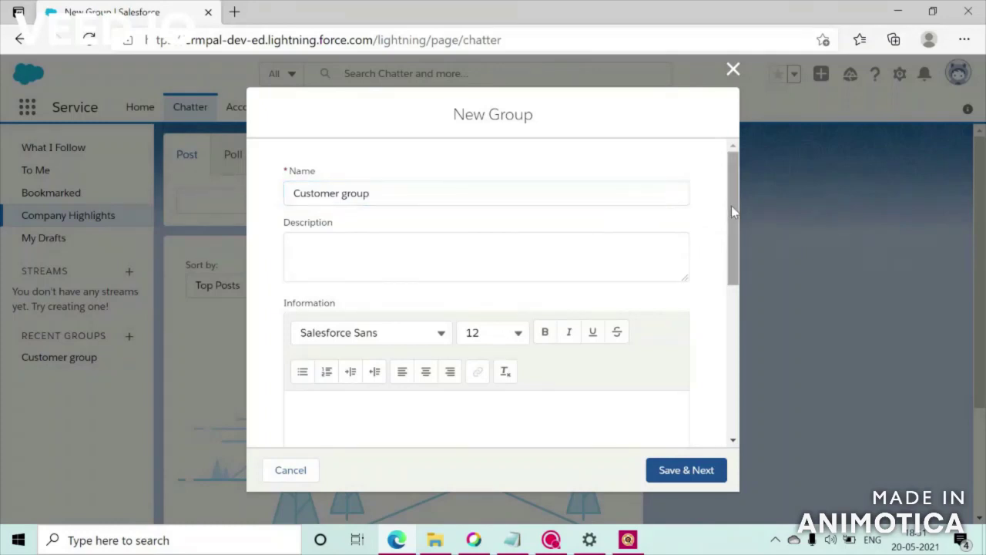
pyautogui.moveTo(731, 206); pyautogui.dragTo(723, 339)
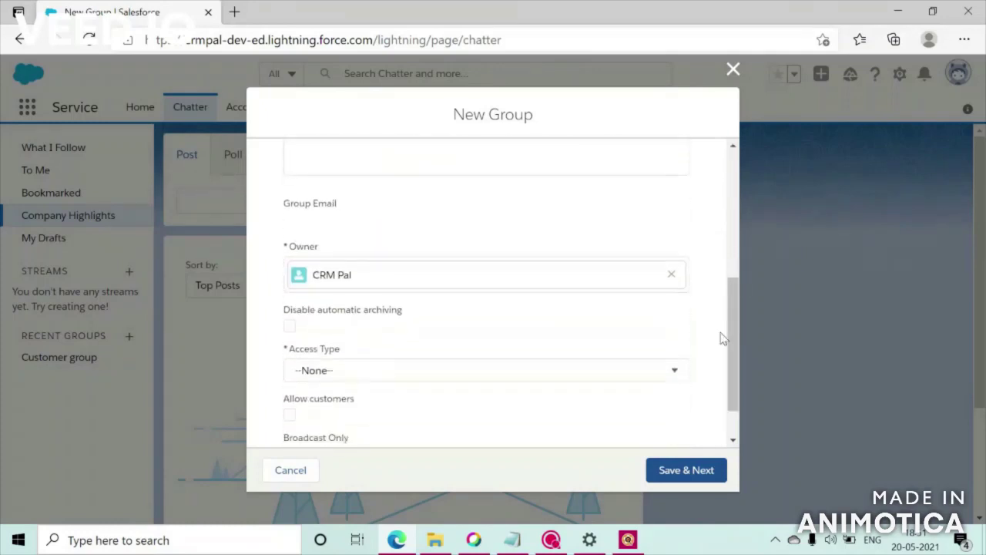
pyautogui.click(590, 375)
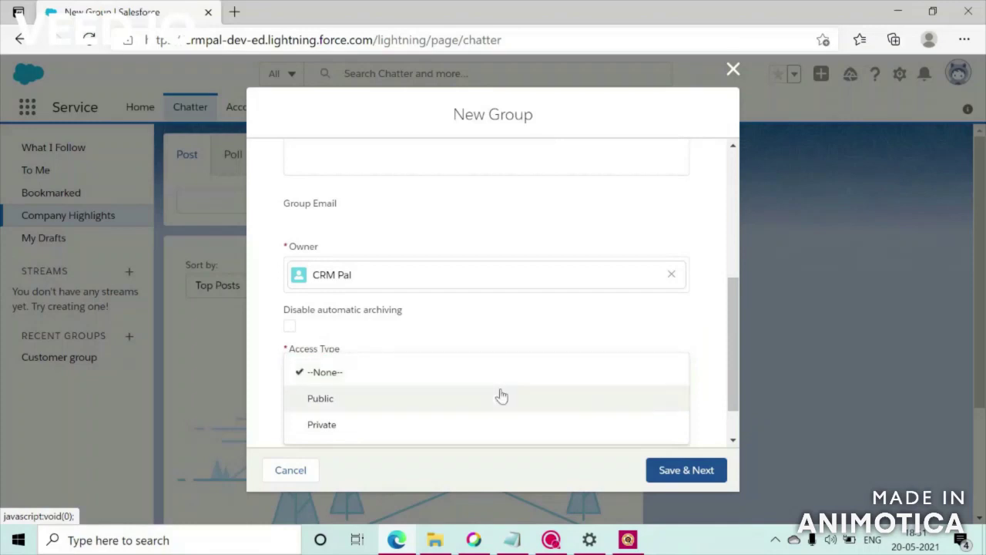
pyautogui.click(441, 432)
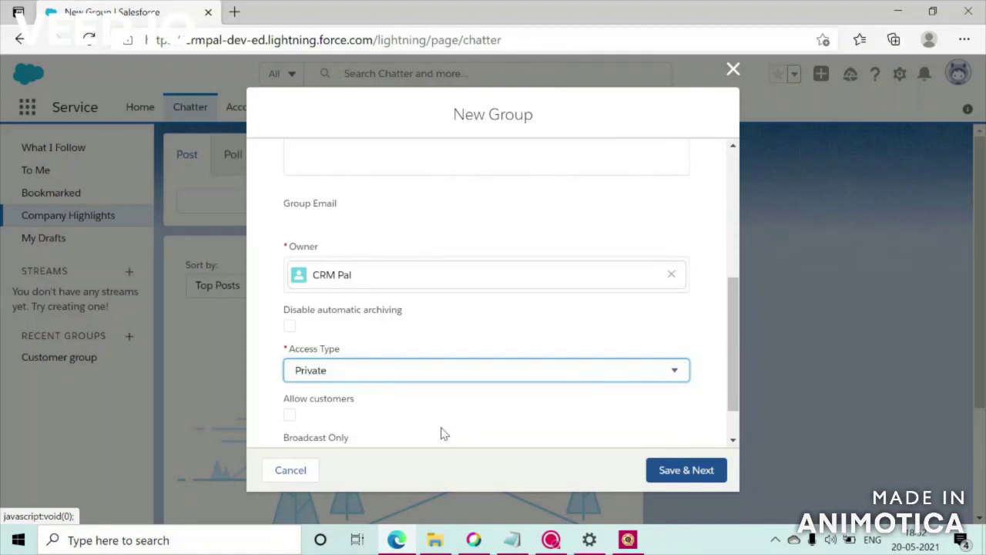
pyautogui.click(352, 380)
pyautogui.click(345, 400)
pyautogui.click(289, 414)
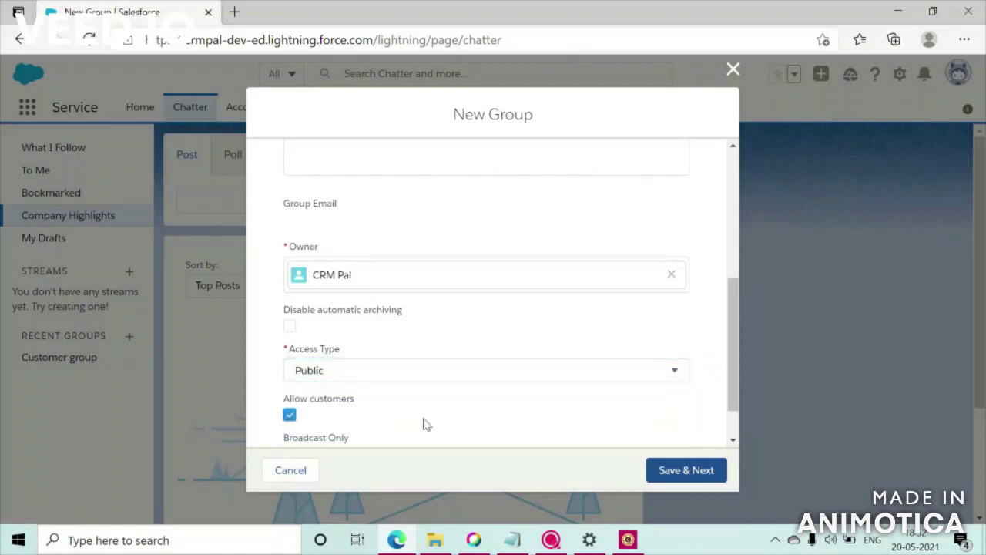
pyautogui.click(678, 471)
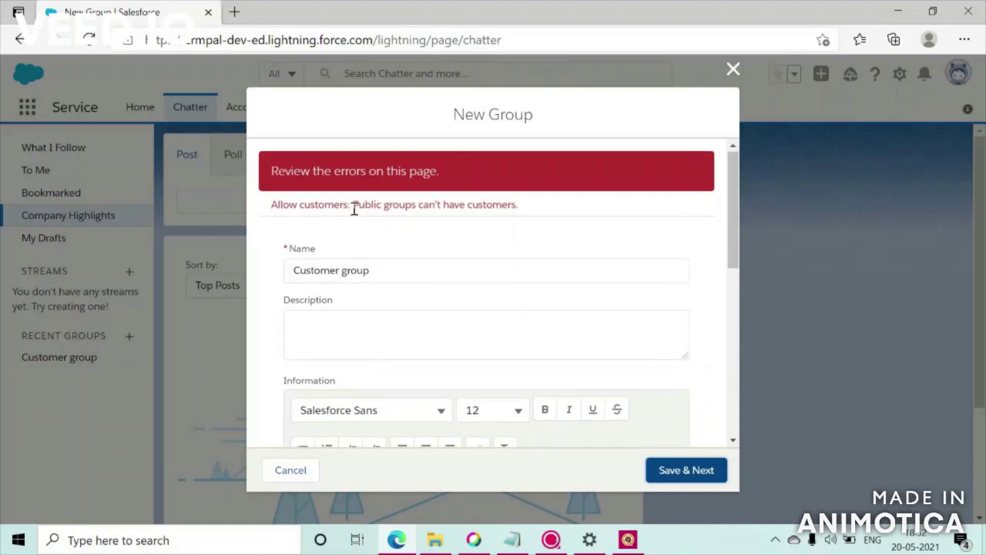
# - Set the group's access type back to Private and save again
pyautogui.moveTo(353, 205); pyautogui.dragTo(516, 207)
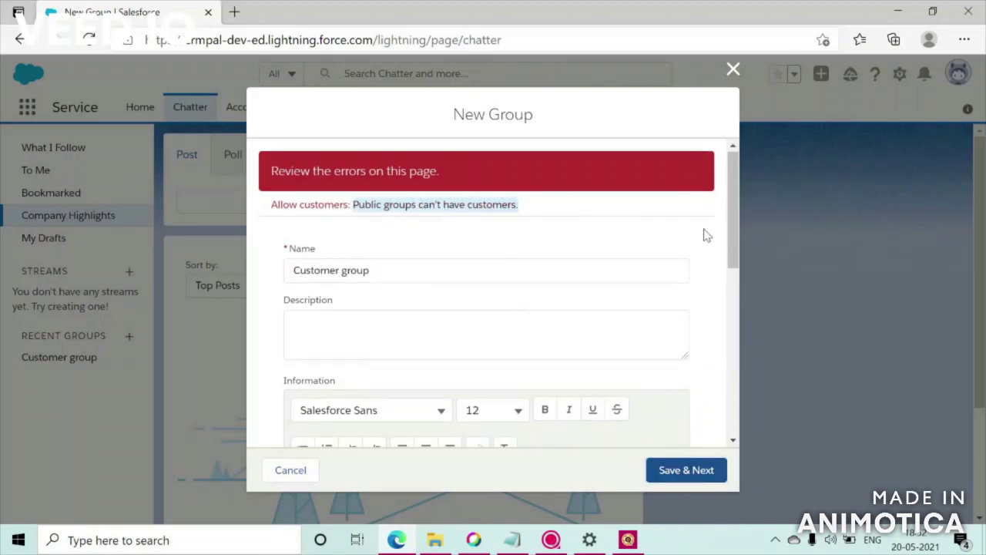
pyautogui.moveTo(733, 235); pyautogui.dragTo(739, 396)
pyautogui.click(539, 318)
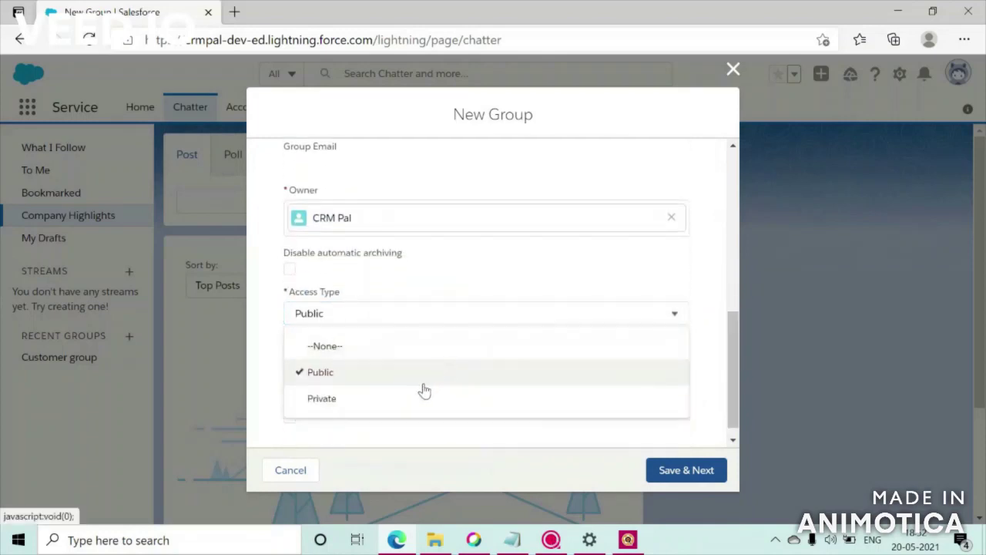
pyautogui.click(420, 399)
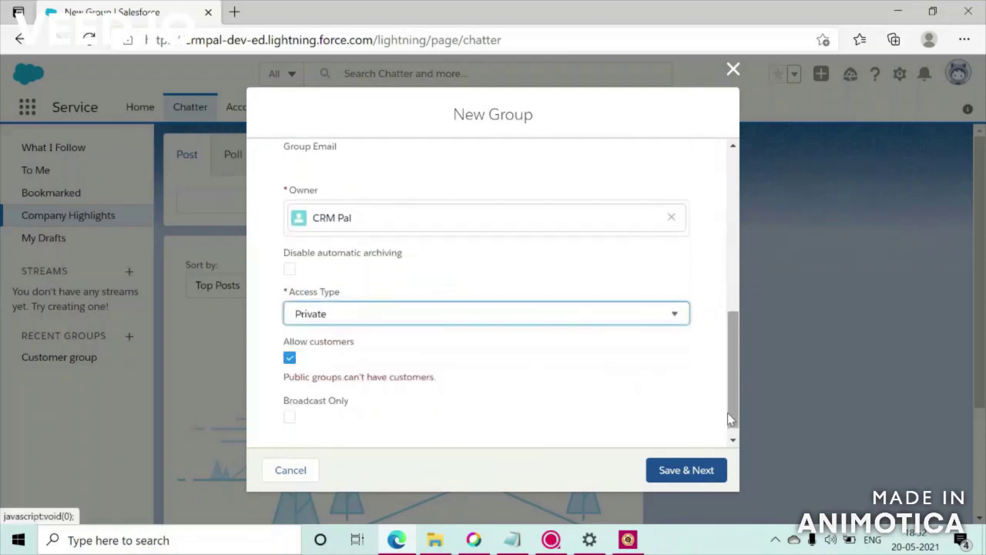
pyautogui.moveTo(733, 414); pyautogui.dragTo(733, 436)
pyautogui.click(699, 476)
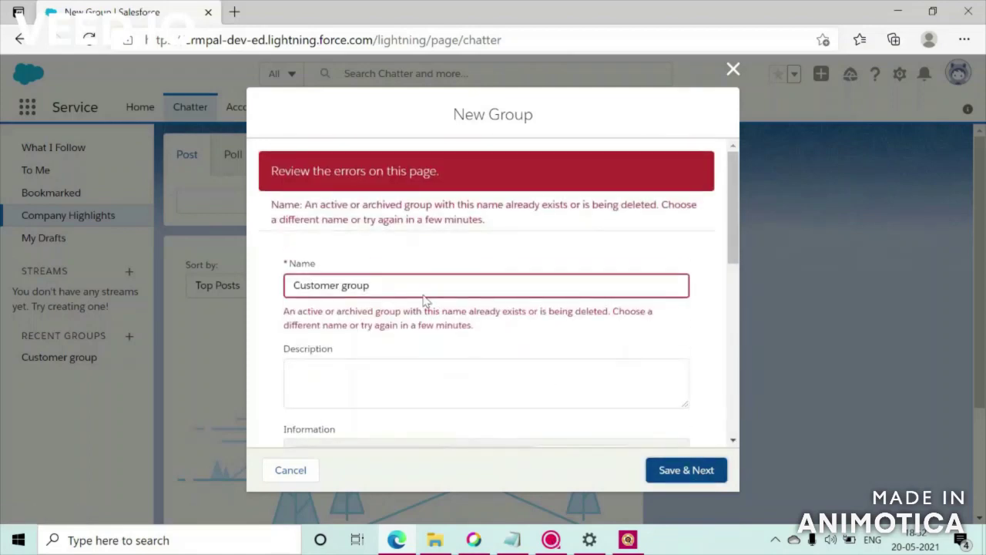
# - Fix the duplicate-name error by renaming the group 'Customer group_Infosys' and saving
pyautogui.click(408, 286)
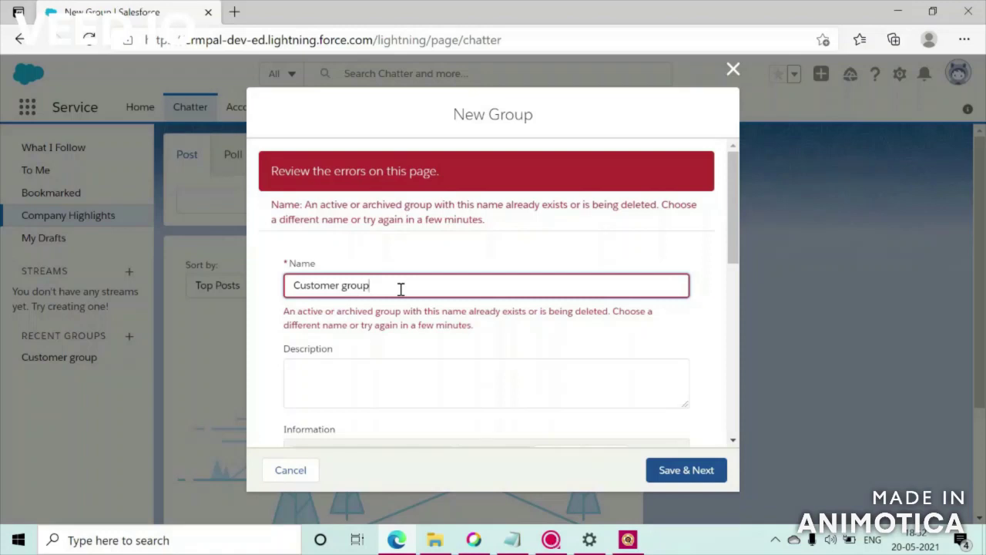
pyautogui.write('_Infosys')
pyautogui.click(672, 473)
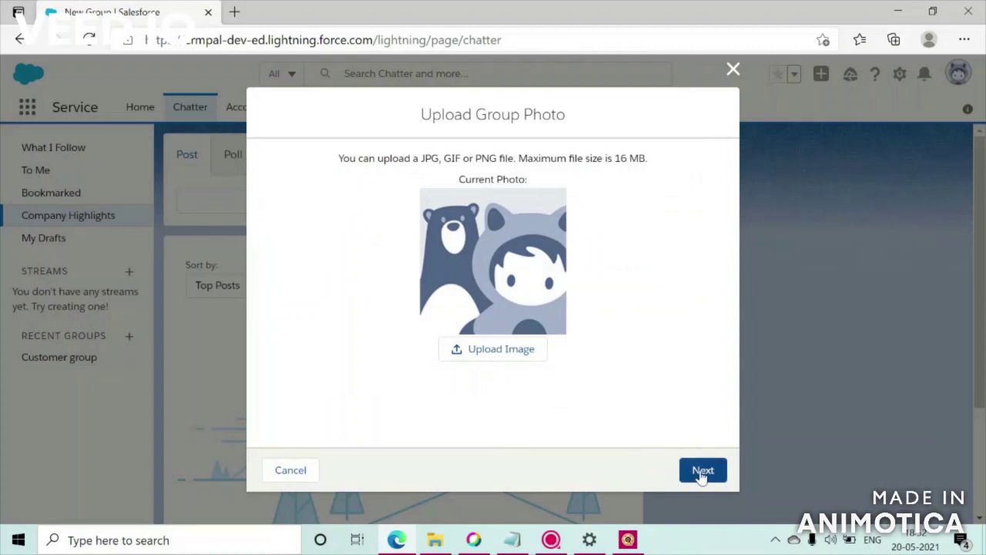
# - Skip the group photo and close Manage Members without adding anyone
pyautogui.click(702, 471)
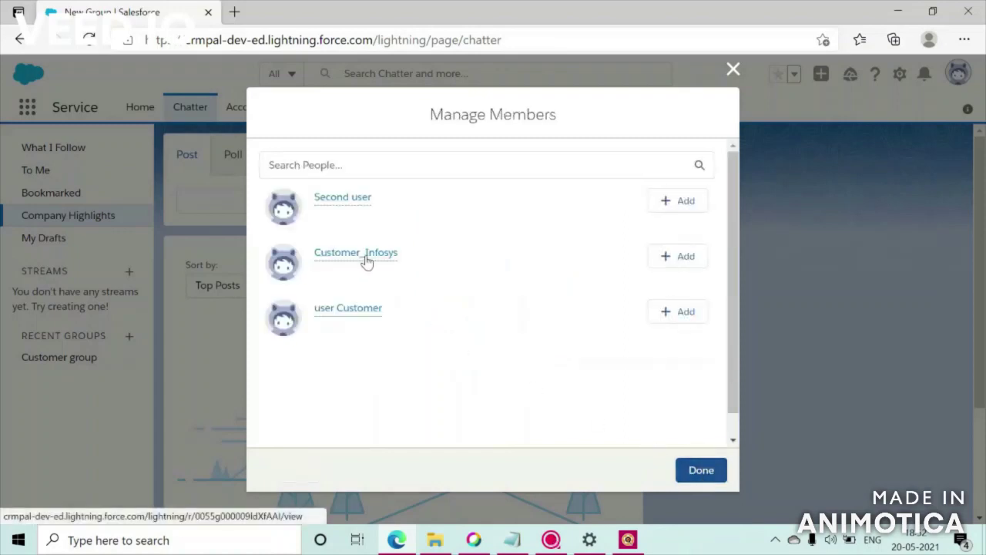
pyautogui.moveTo(365, 260)
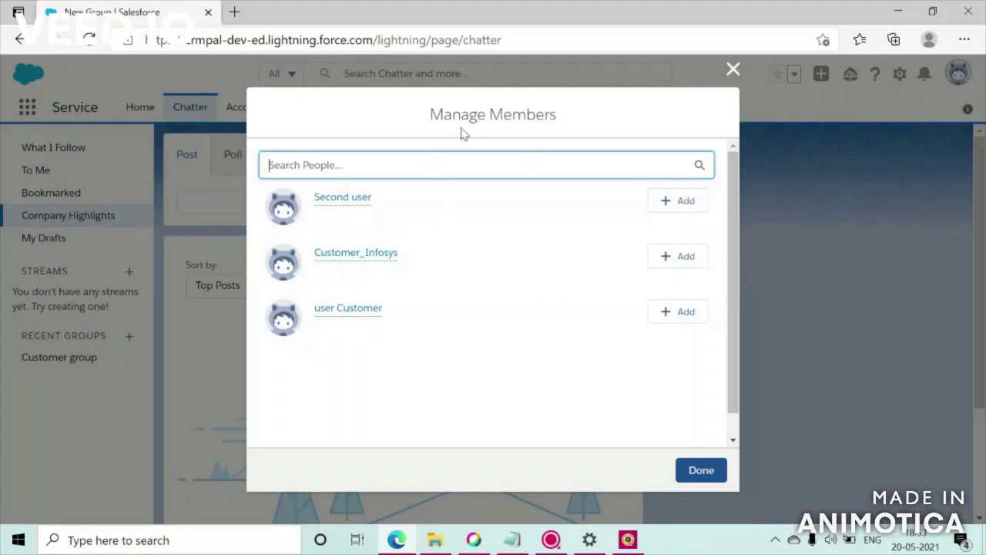
pyautogui.click(697, 471)
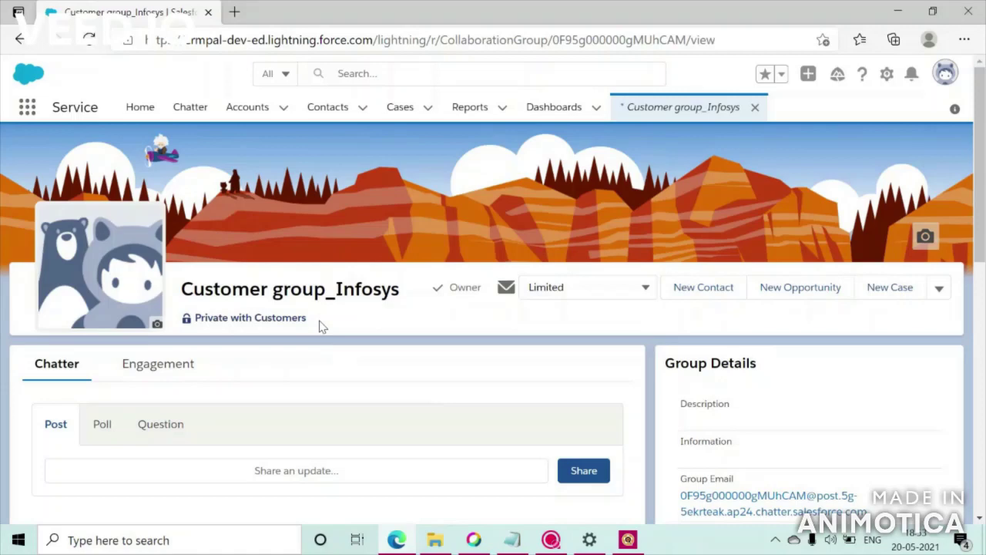
# - Open Setup in a new browser tab from the gear menu
pyautogui.moveTo(322, 327); pyautogui.dragTo(198, 322)
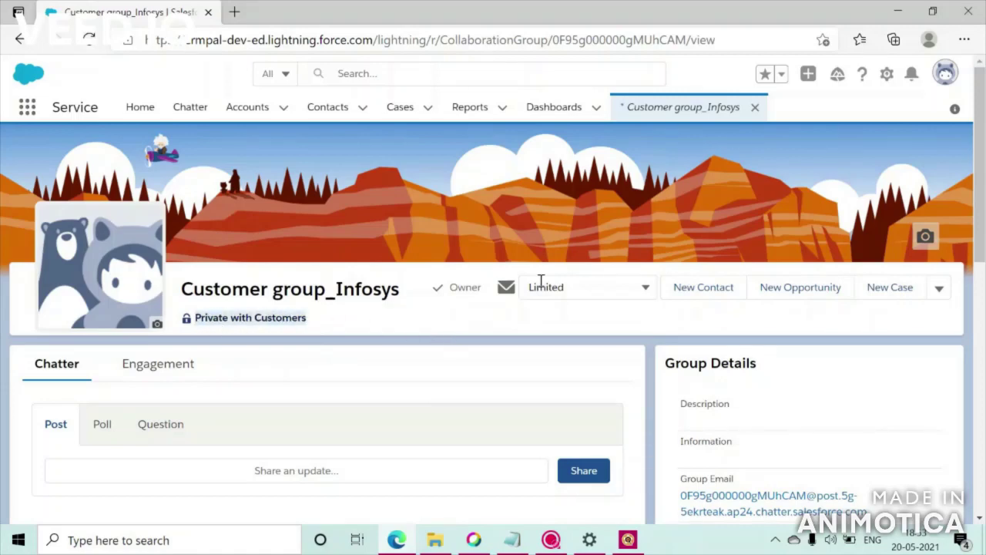
pyautogui.moveTo(984, 176); pyautogui.dragTo(936, 230)
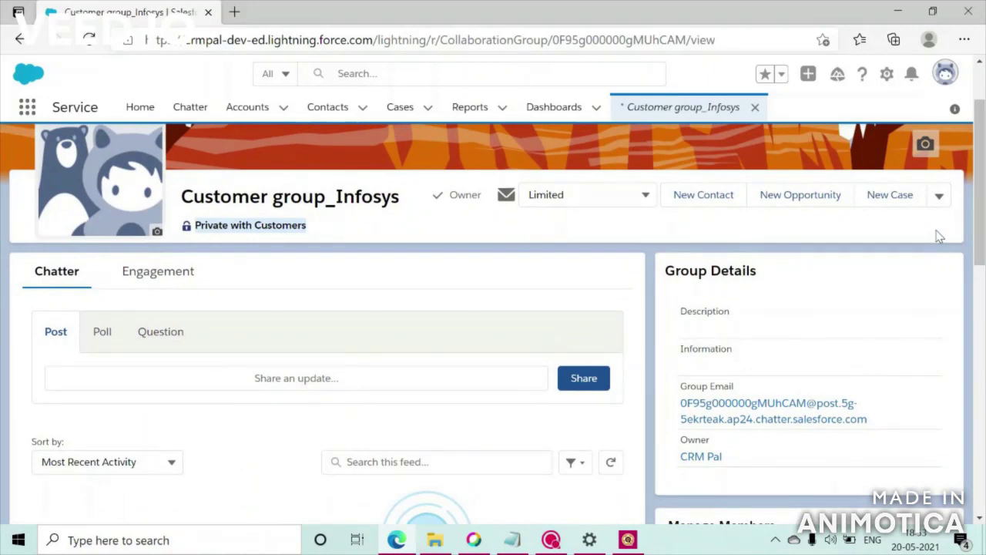
pyautogui.click(887, 77)
pyautogui.click(846, 125)
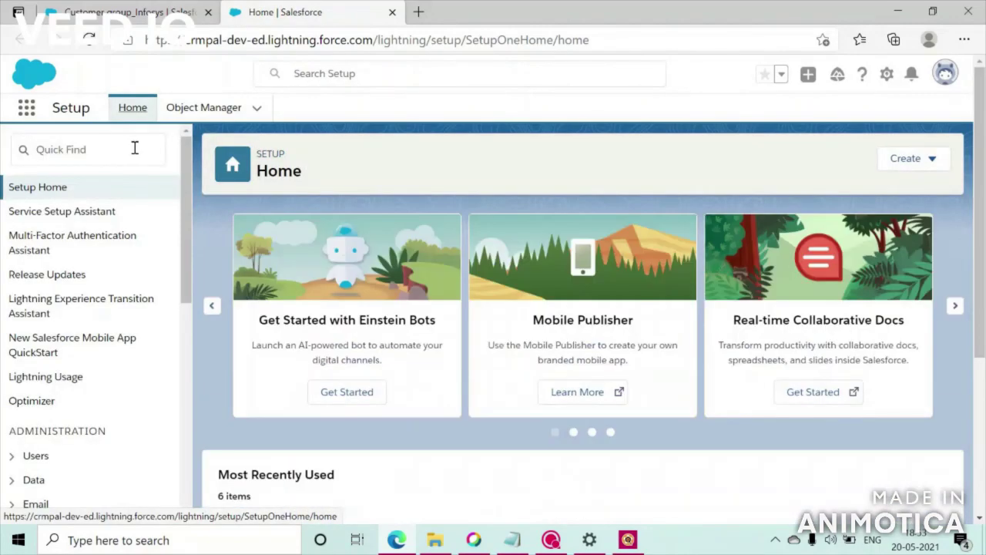
# - Start a new user and enter the last name Infosys_Customer
pyautogui.click(131, 149)
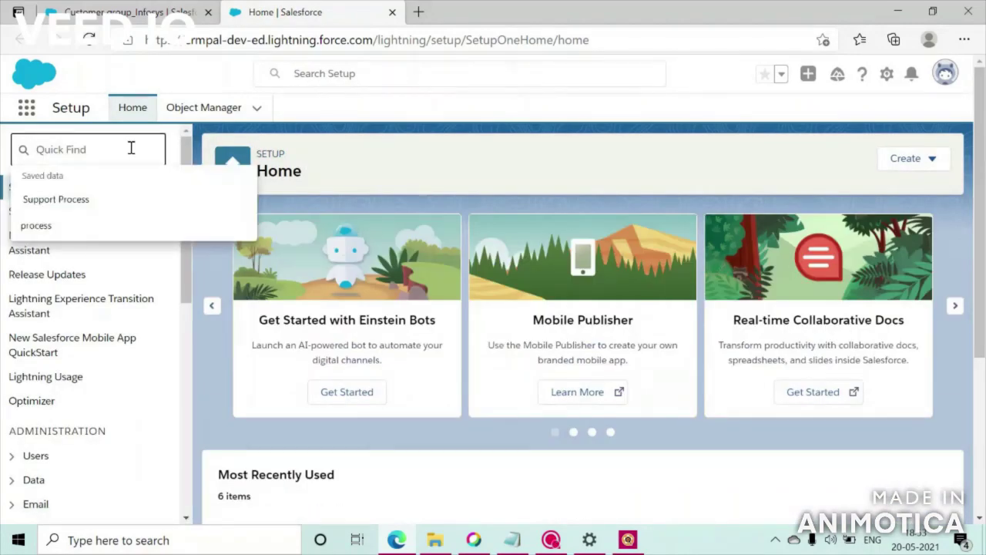
pyautogui.moveTo(981, 158); pyautogui.dragTo(978, 84)
pyautogui.click(924, 158)
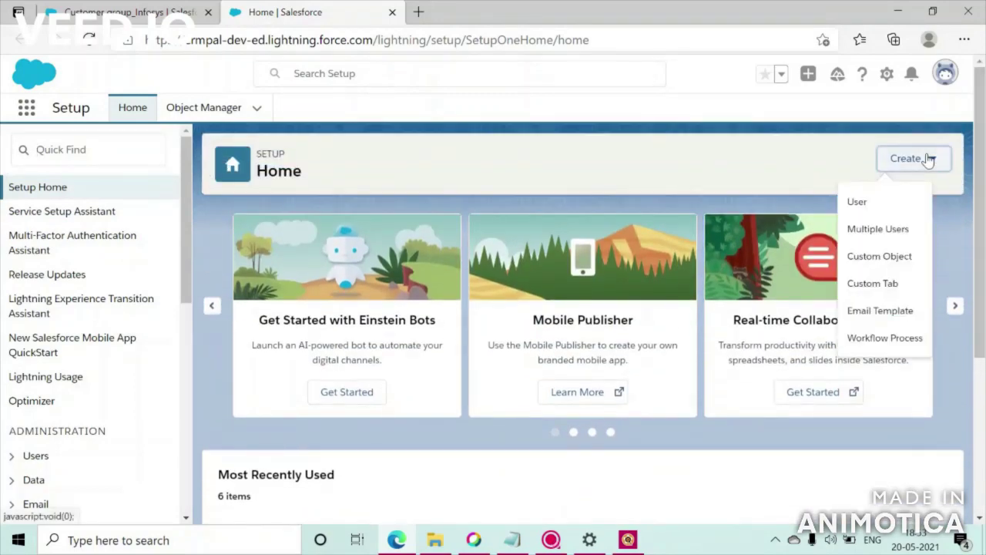
pyautogui.click(872, 208)
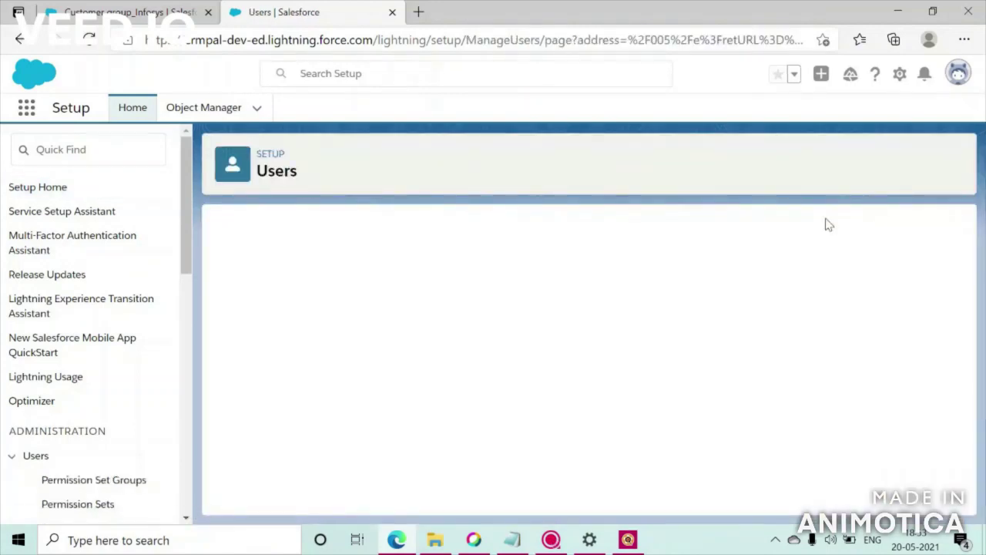
pyautogui.click(385, 332)
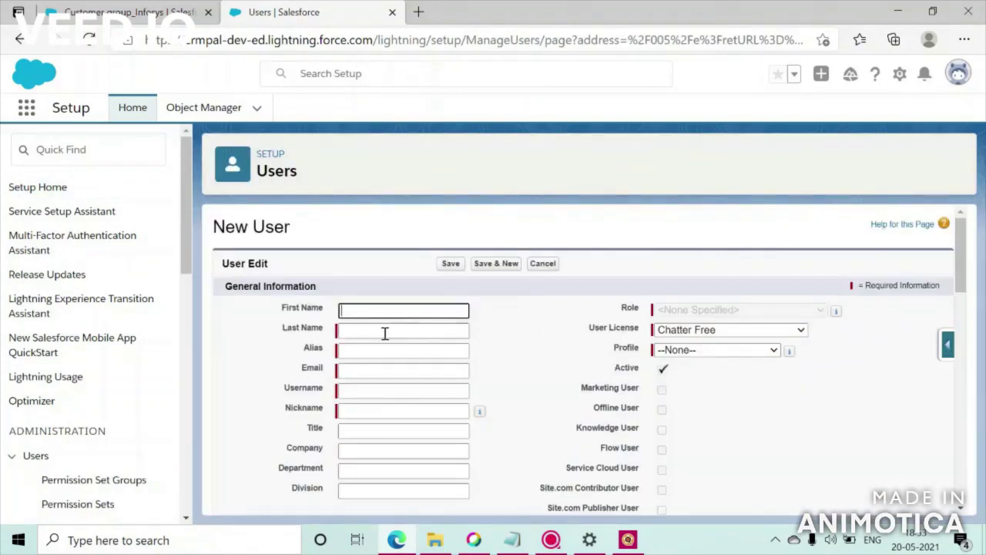
pyautogui.write('C')
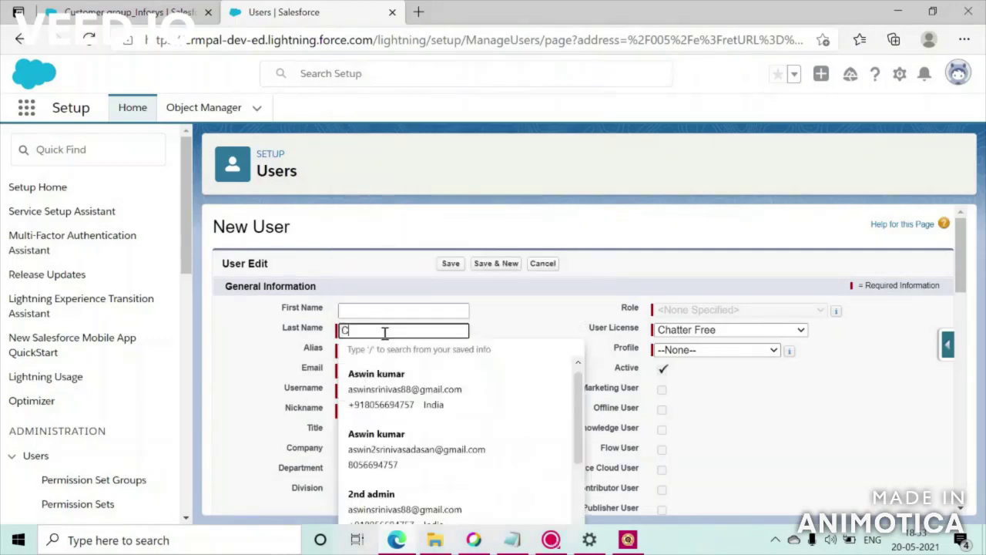
pyautogui.write('ustomer infosys')
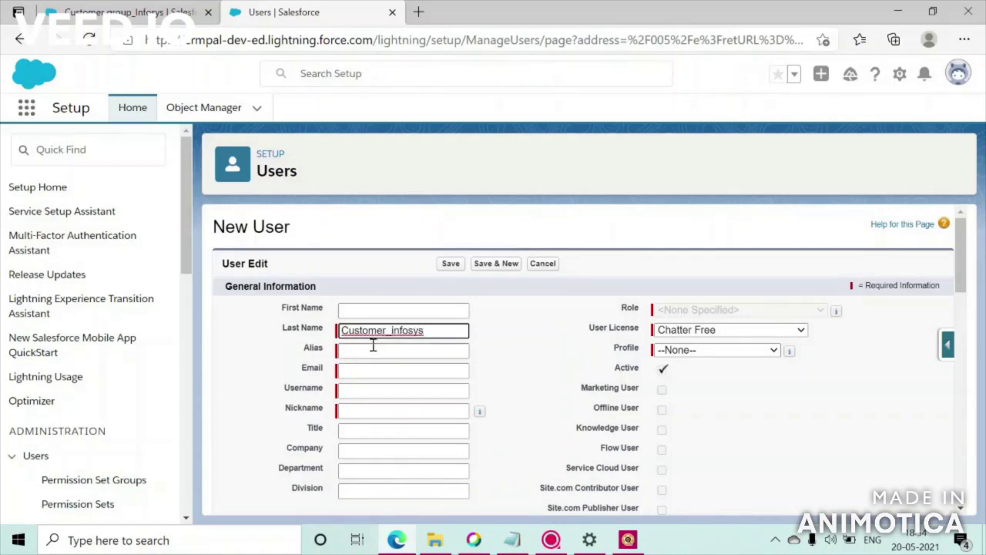
pyautogui.moveTo(442, 330); pyautogui.dragTo(327, 342)
pyautogui.write('Infosuys')
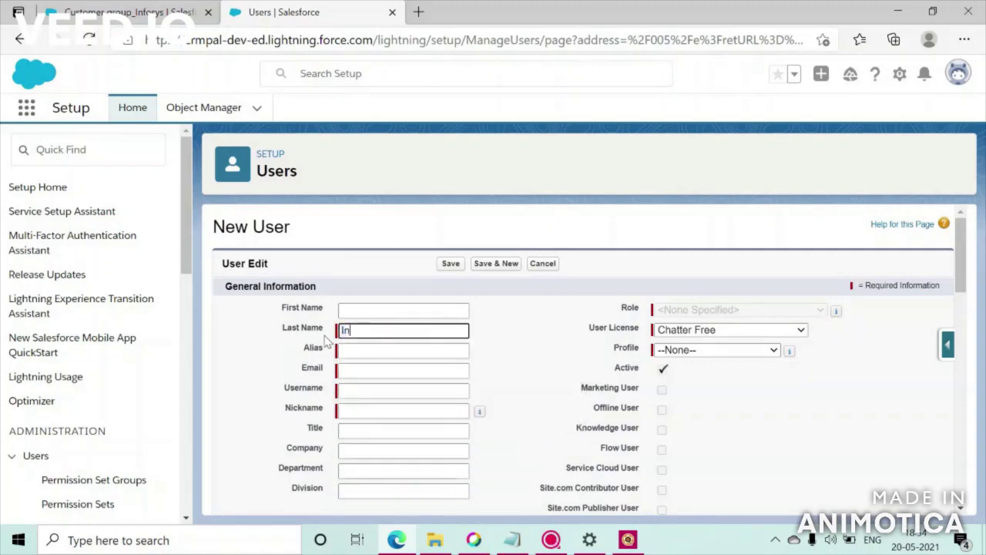
pyautogui.press('BackSpace')
pyautogui.press('BackSpace')
pyautogui.press('BackSpace')
pyautogui.press('BackSpace')
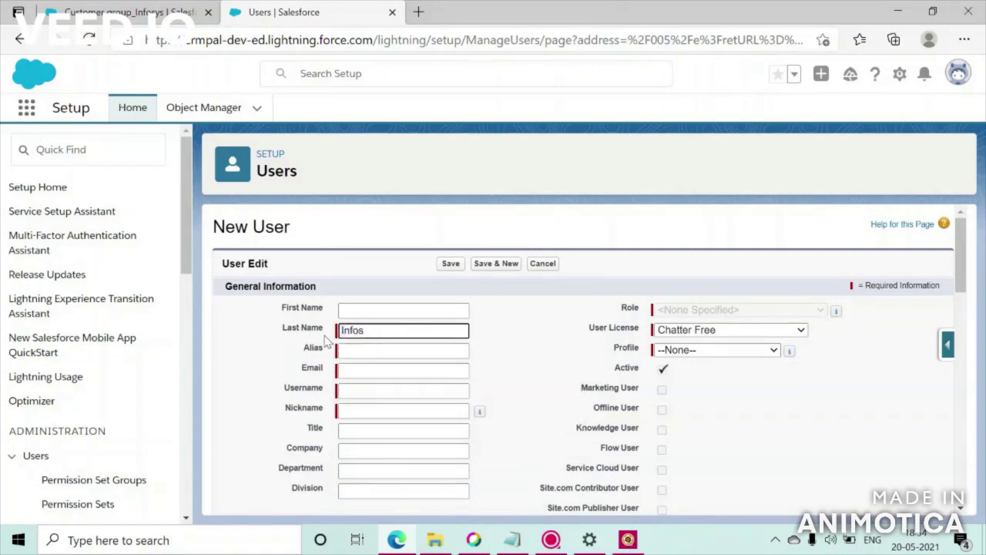
pyautogui.write('sysyCustomer')
# - Fill the e-mail with a saved address and change the username to customer_infy
pyautogui.click(369, 370)
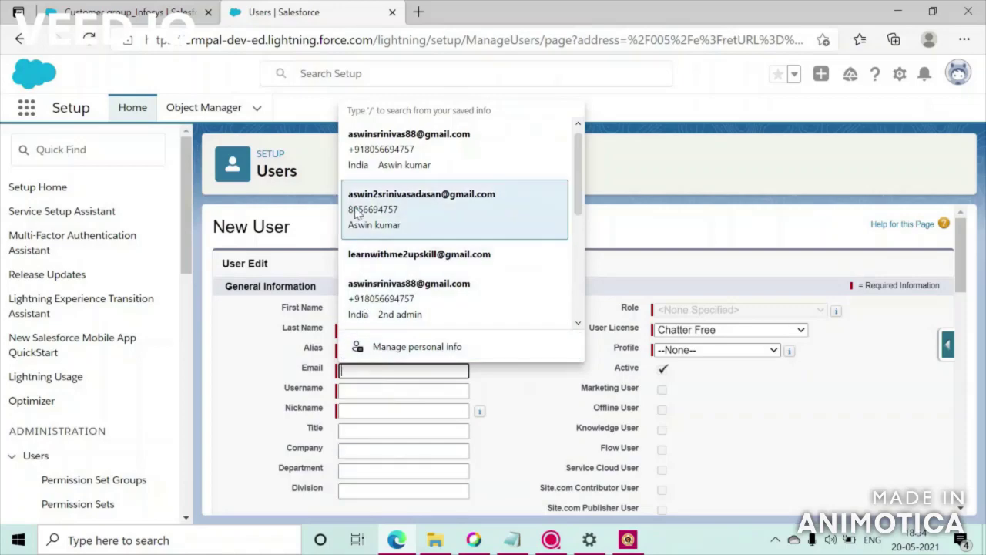
pyautogui.click(393, 255)
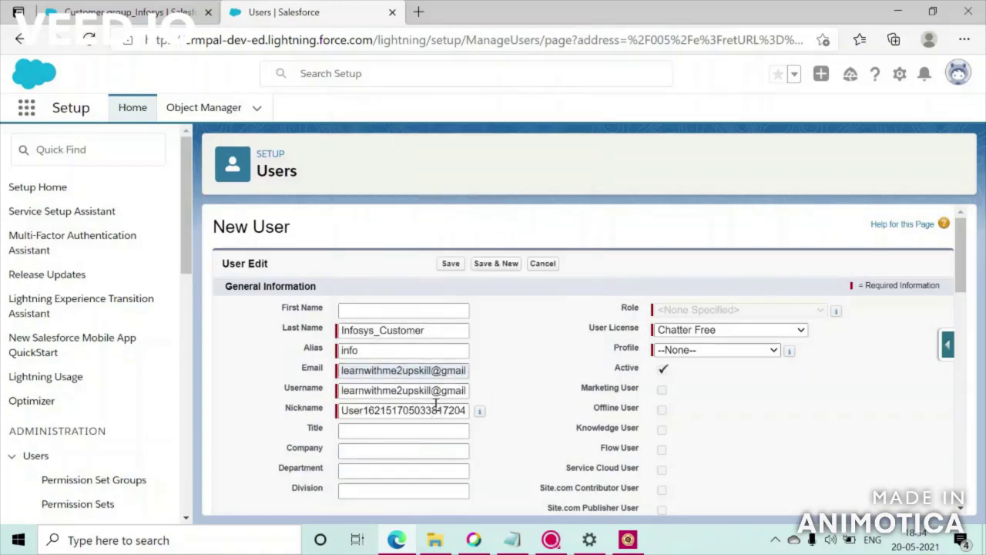
pyautogui.moveTo(430, 391); pyautogui.dragTo(337, 393)
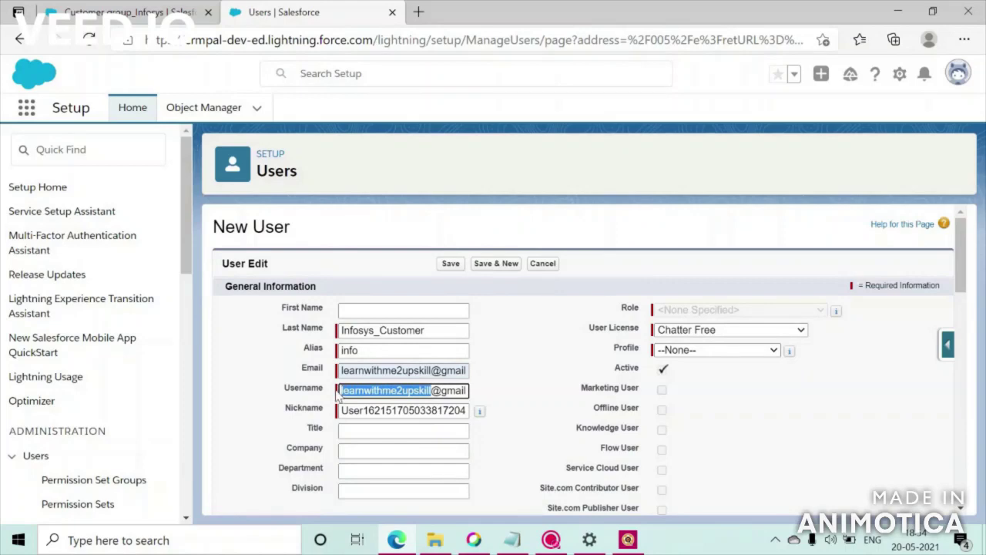
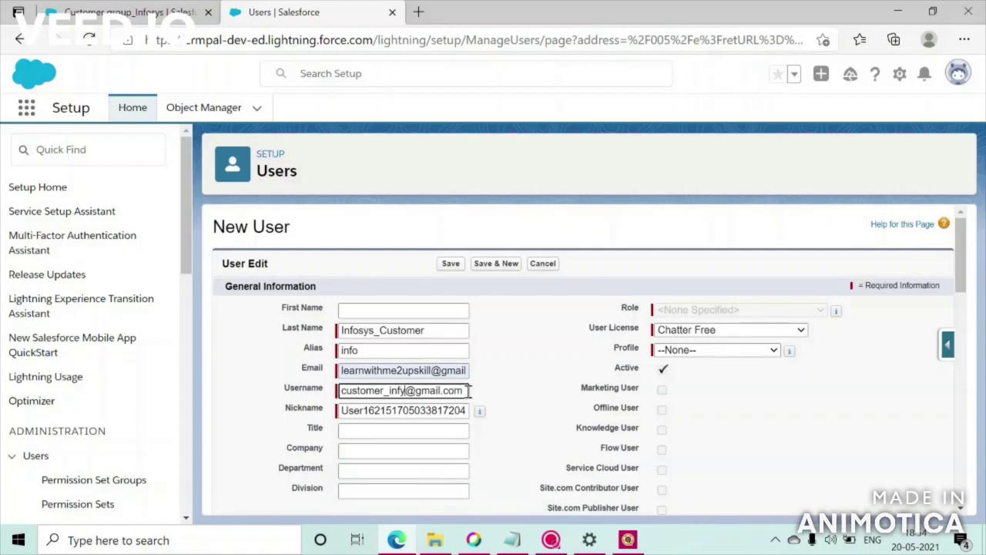
pyautogui.moveTo(466, 391); pyautogui.dragTo(329, 393)
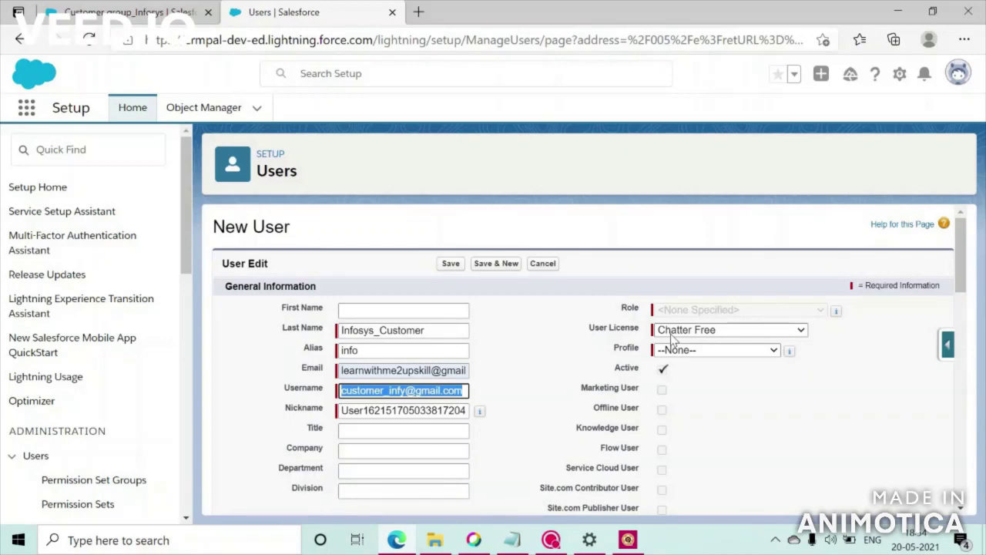
# - Give the new user the Chatter External licence and Chatter External User profile
pyautogui.click(672, 332)
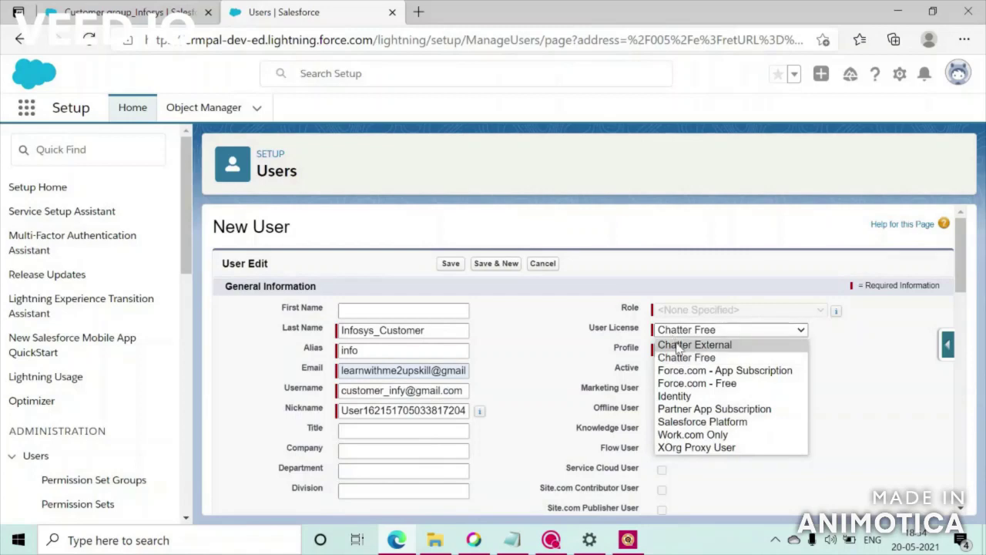
pyautogui.click(677, 346)
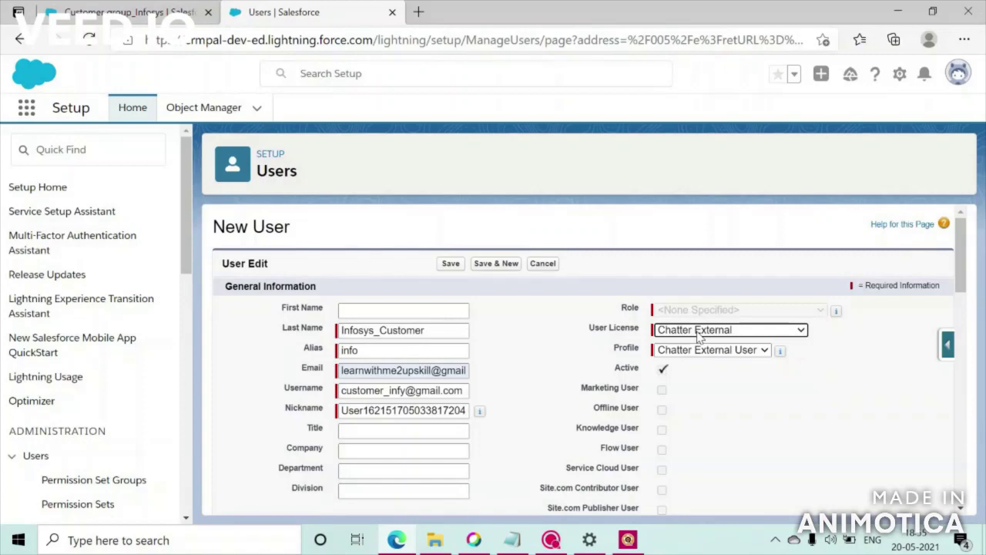
pyautogui.moveTo(972, 275); pyautogui.dragTo(972, 484)
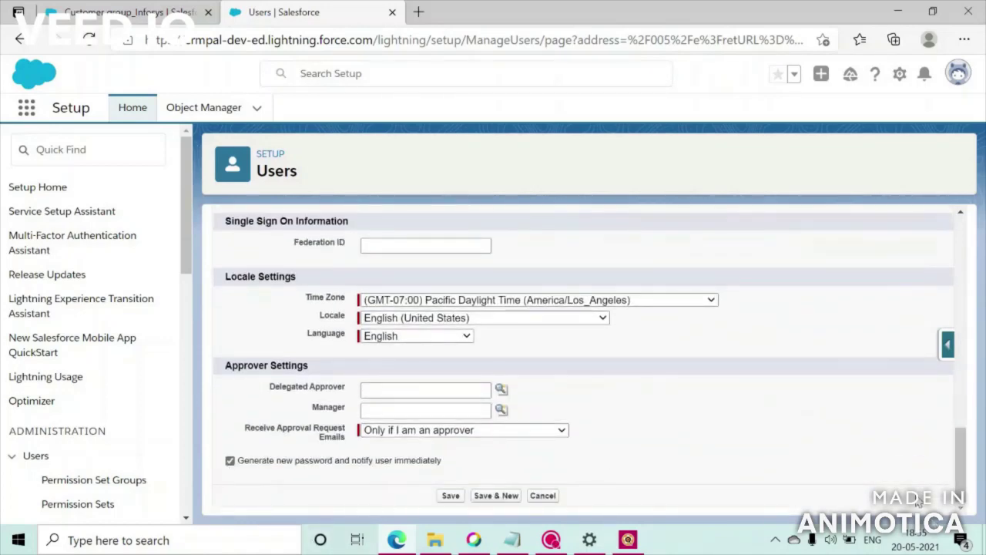
pyautogui.moveTo(962, 431); pyautogui.dragTo(962, 493)
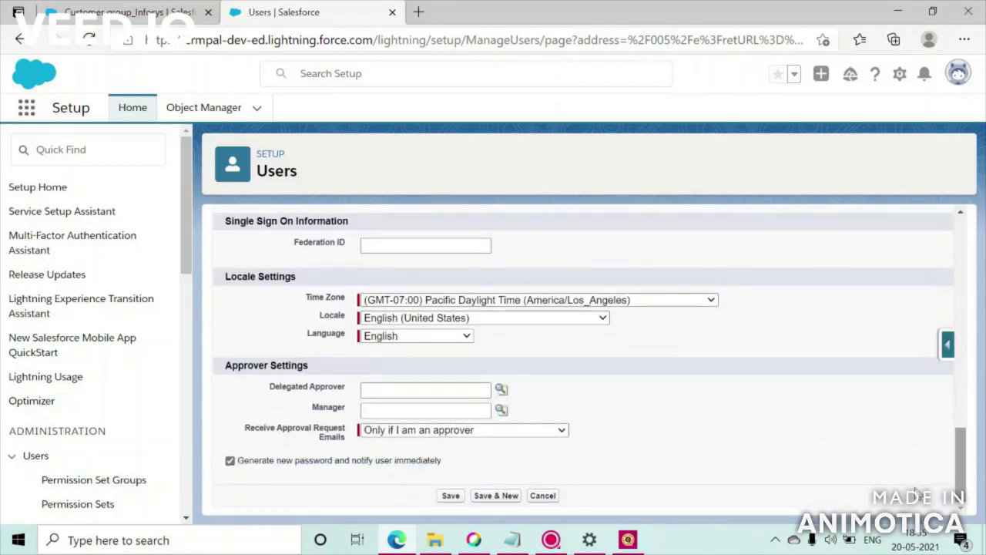
# - Save user Infosys_Customer and return to the Customer group_Infosys Manage Members section
pyautogui.click(451, 495)
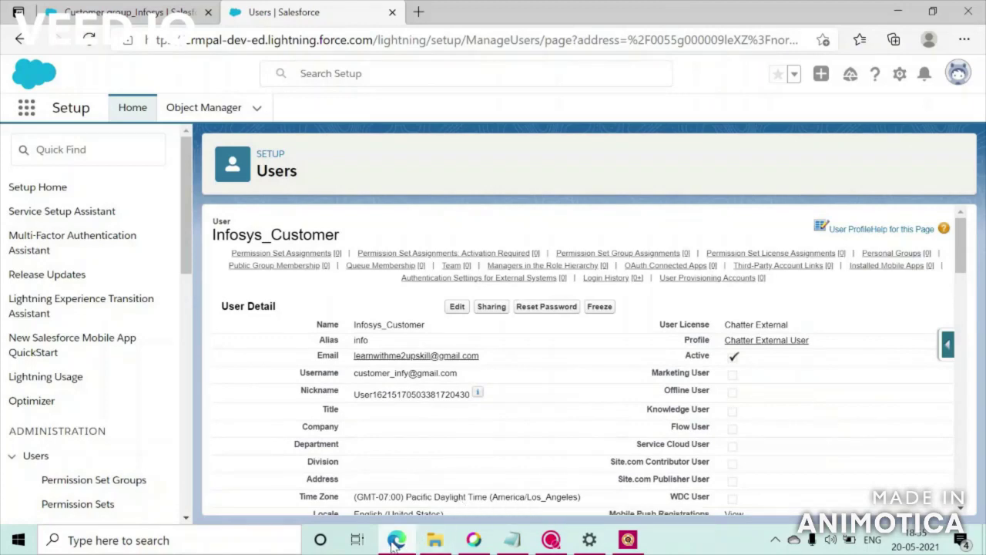
pyautogui.moveTo(396, 539)
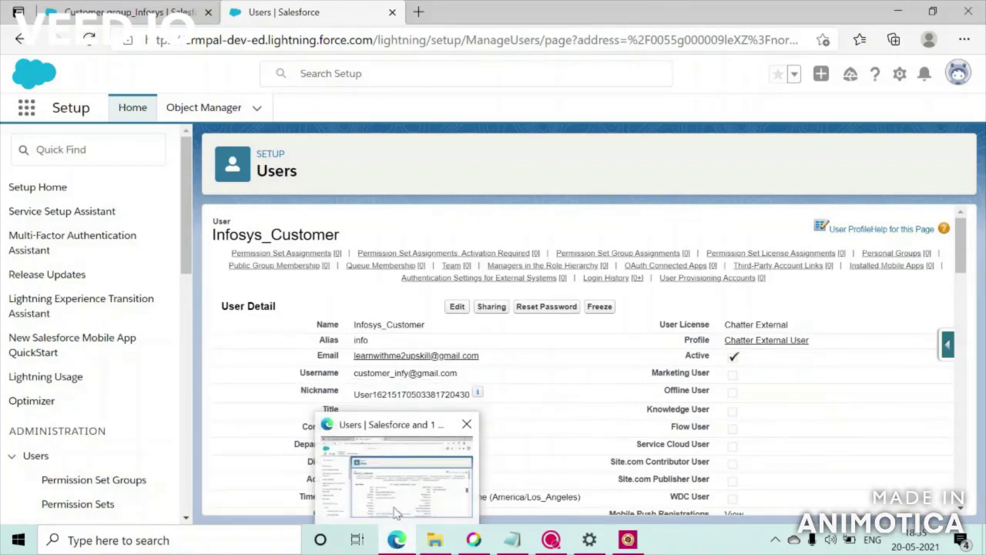
pyautogui.click(162, 13)
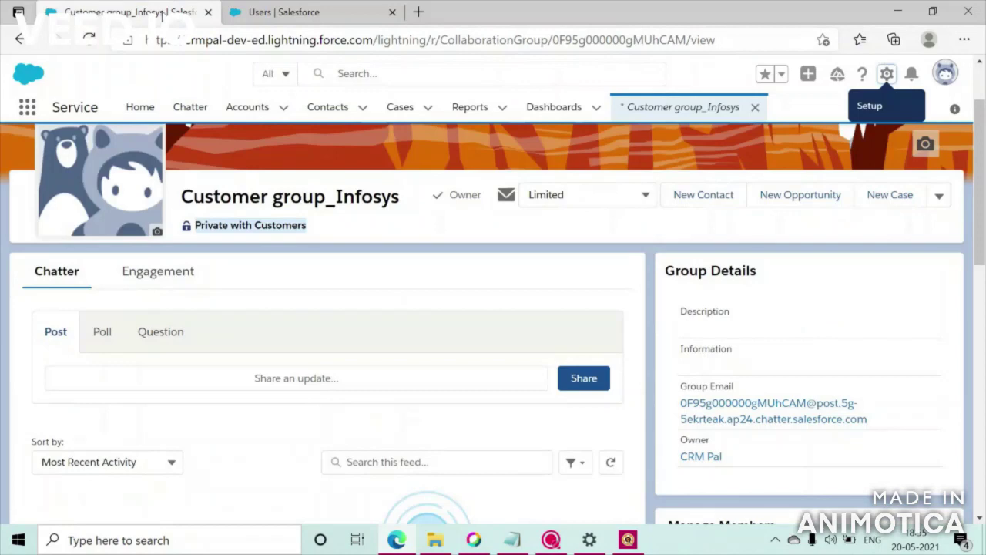
pyautogui.click(183, 197)
pyautogui.moveTo(183, 197); pyautogui.dragTo(394, 201)
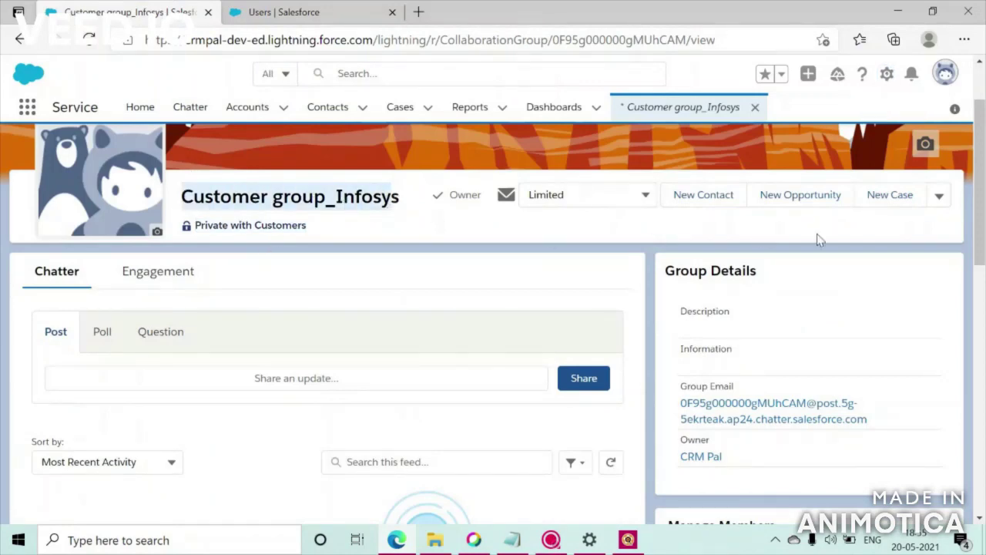
pyautogui.moveTo(983, 231); pyautogui.dragTo(983, 337)
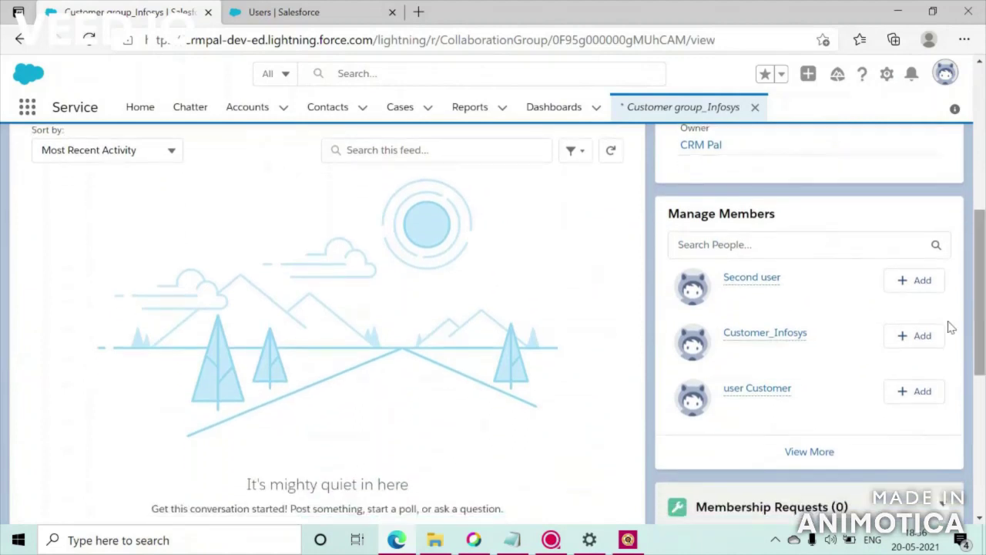
# - Search 'info' and add Infosys_Customer to the group
pyautogui.click(816, 241)
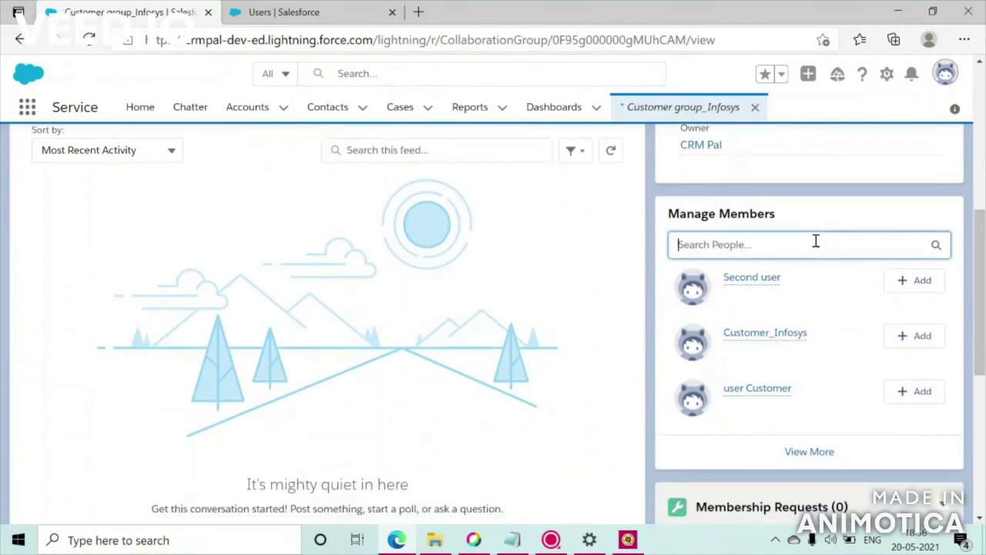
pyautogui.write('cu')
pyautogui.press('BackSpace')
pyautogui.press('BackSpace')
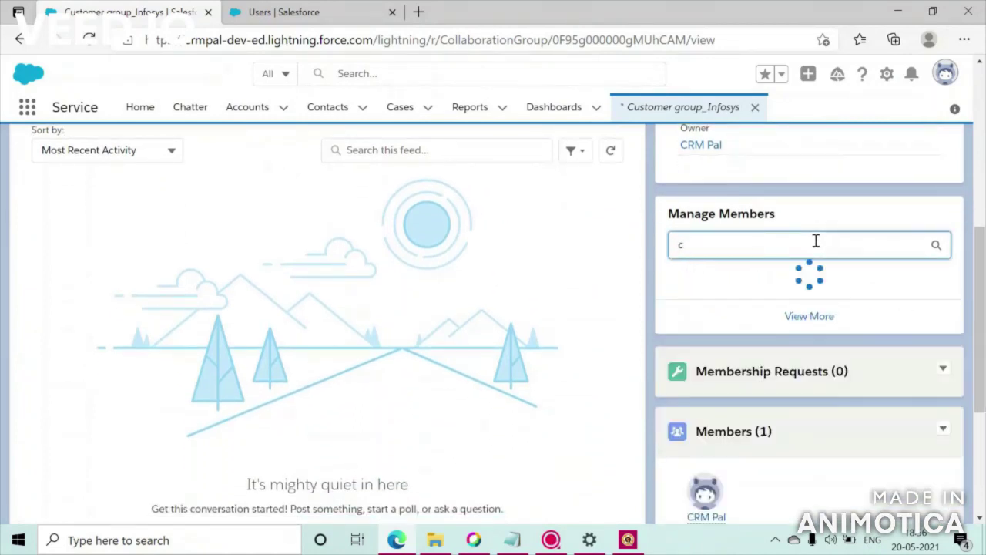
pyautogui.write('info')
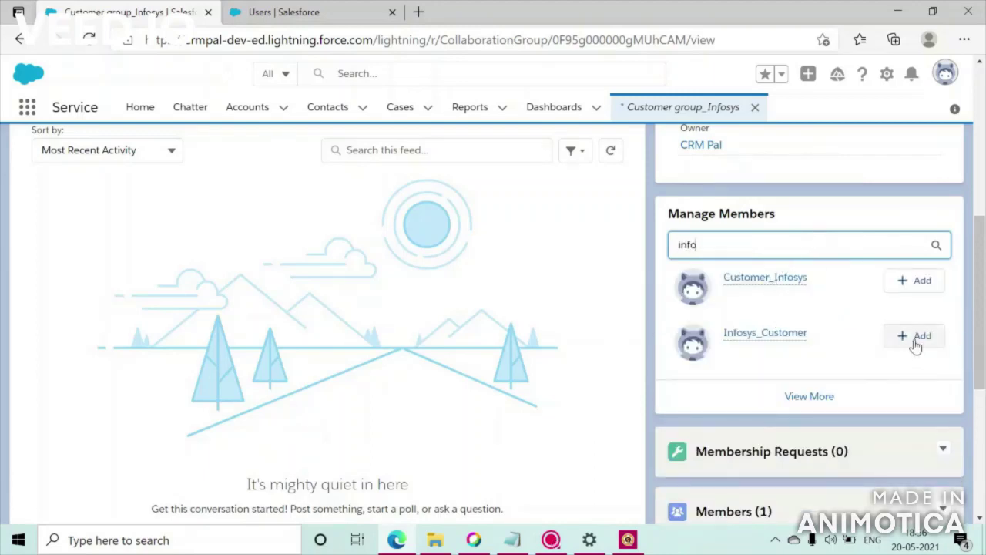
pyautogui.click(916, 339)
pyautogui.scroll(-3, 493, 309)
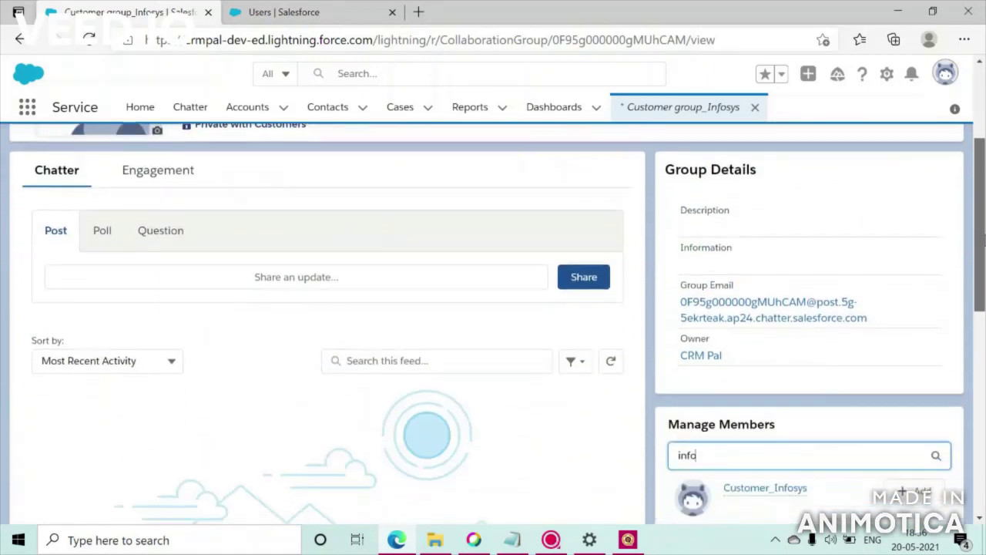
pyautogui.scroll(-3, 793, 234)
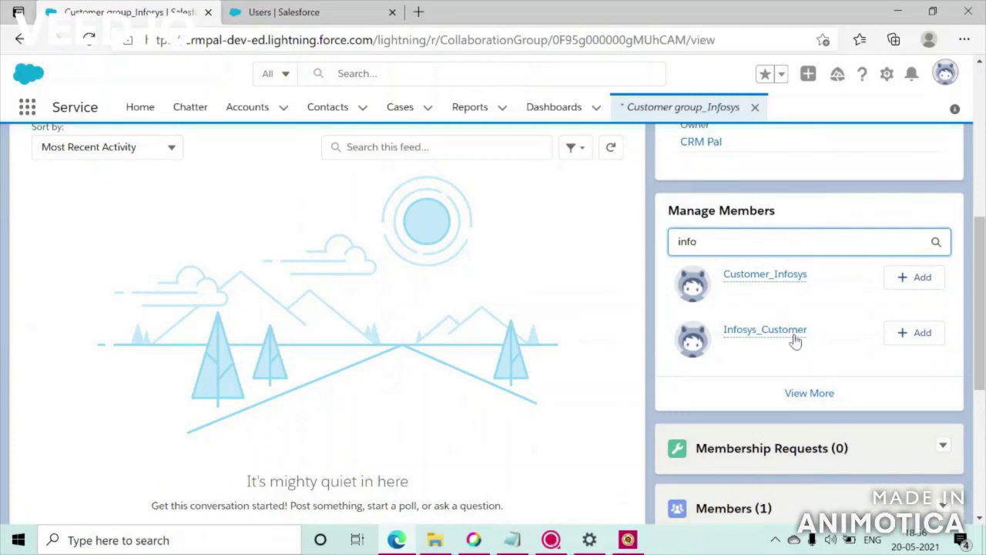
pyautogui.click(912, 337)
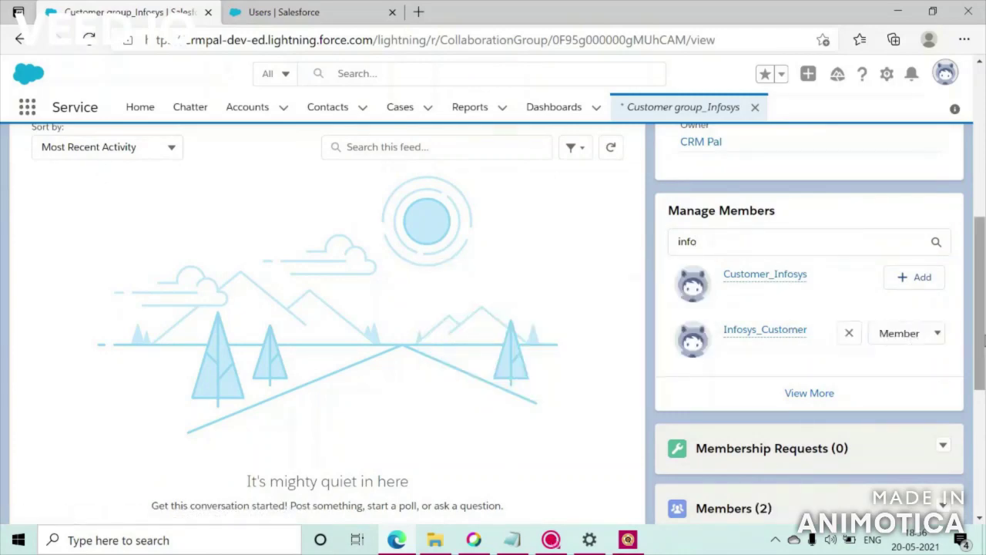
# - Keep Infosys_Customer in the Member role and confirm the group lists 2 members
pyautogui.click(935, 339)
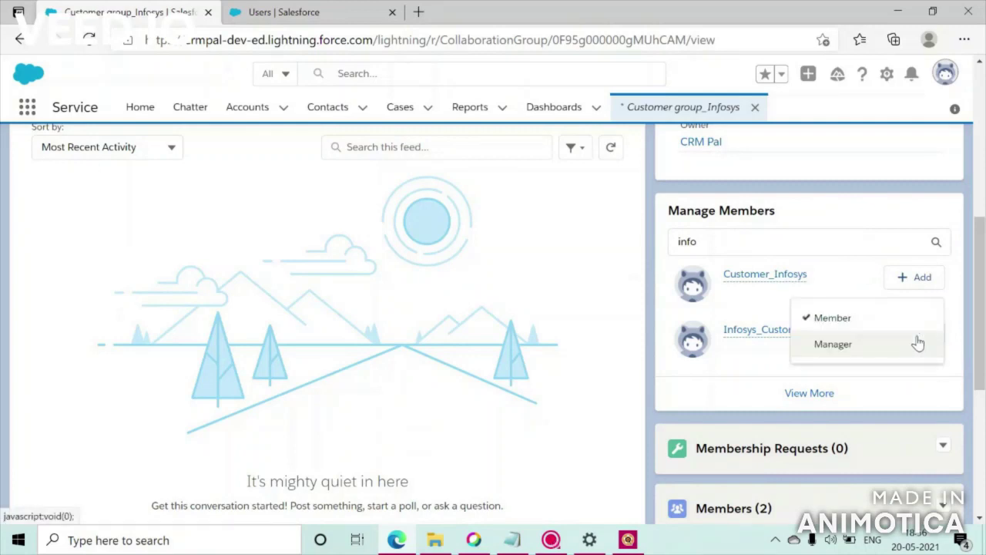
pyautogui.click(890, 382)
pyautogui.moveTo(983, 351); pyautogui.dragTo(983, 445)
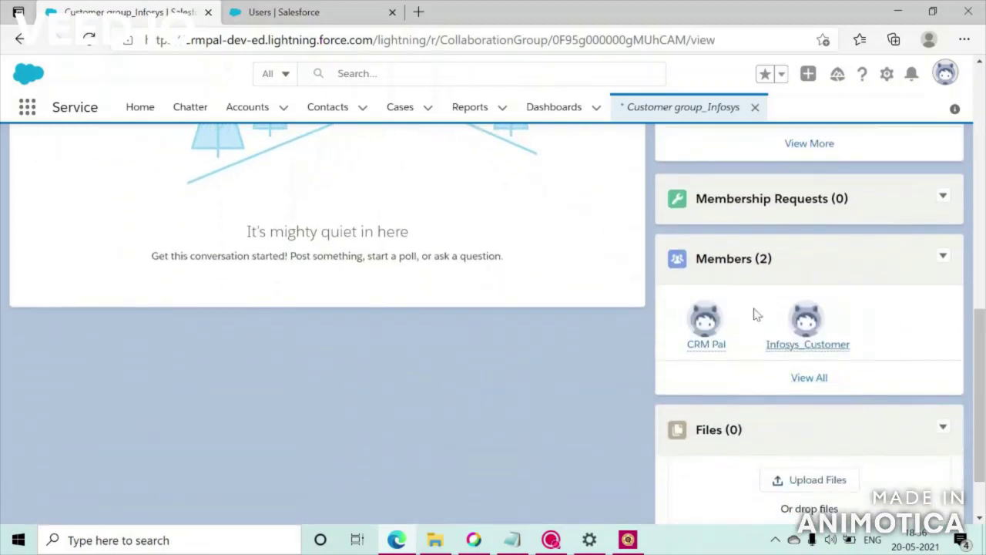
pyautogui.moveTo(825, 354)
pyautogui.moveTo(982, 376); pyautogui.dragTo(982, 168)
pyautogui.click(946, 74)
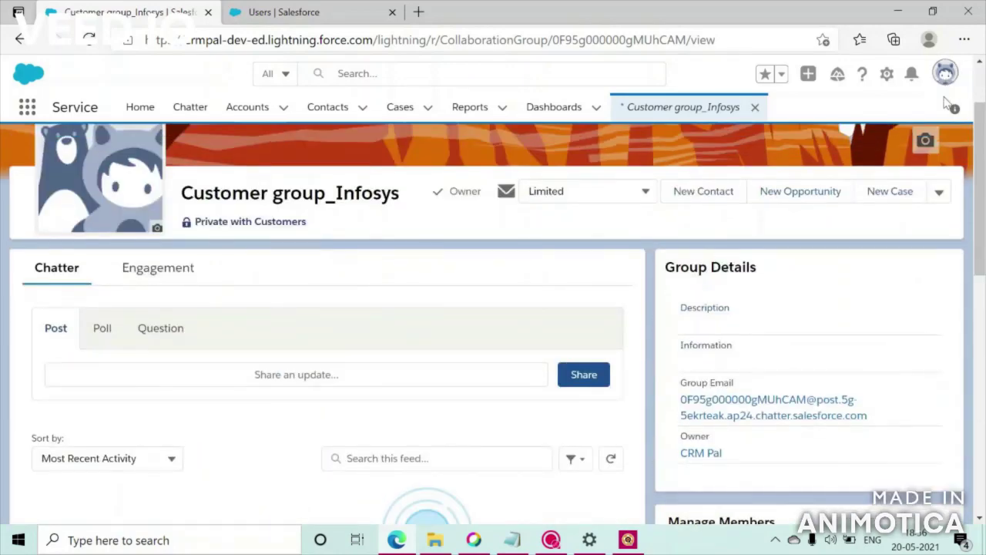
# - Switch to Salesforce Classic, open Customer group_Infosys and inspect its CRM Pal and Customer members
pyautogui.click(782, 296)
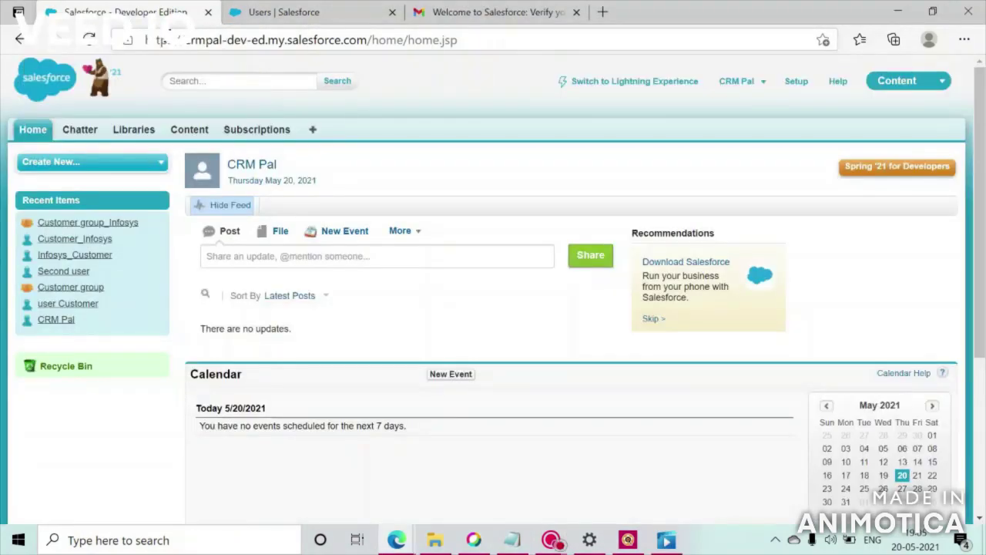
pyautogui.click(105, 225)
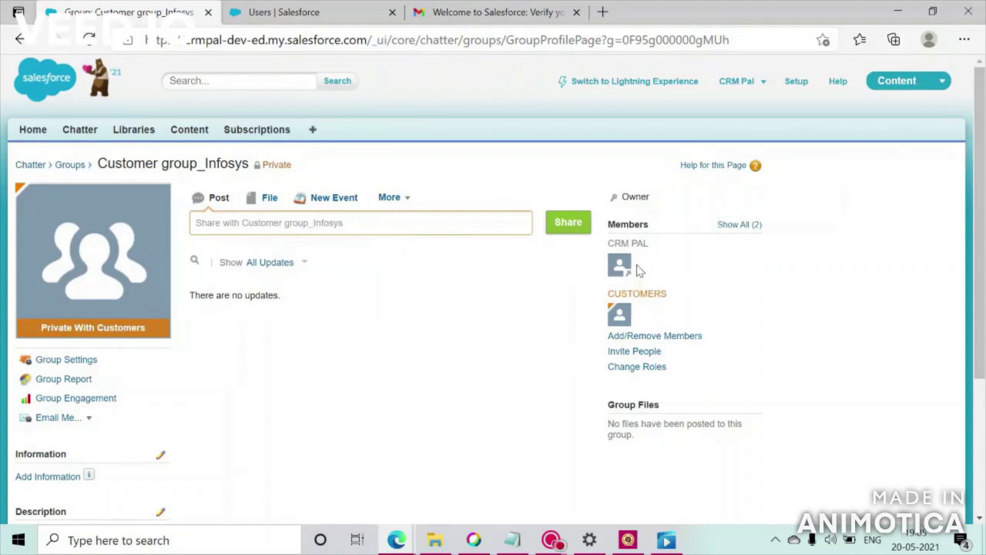
pyautogui.moveTo(620, 274)
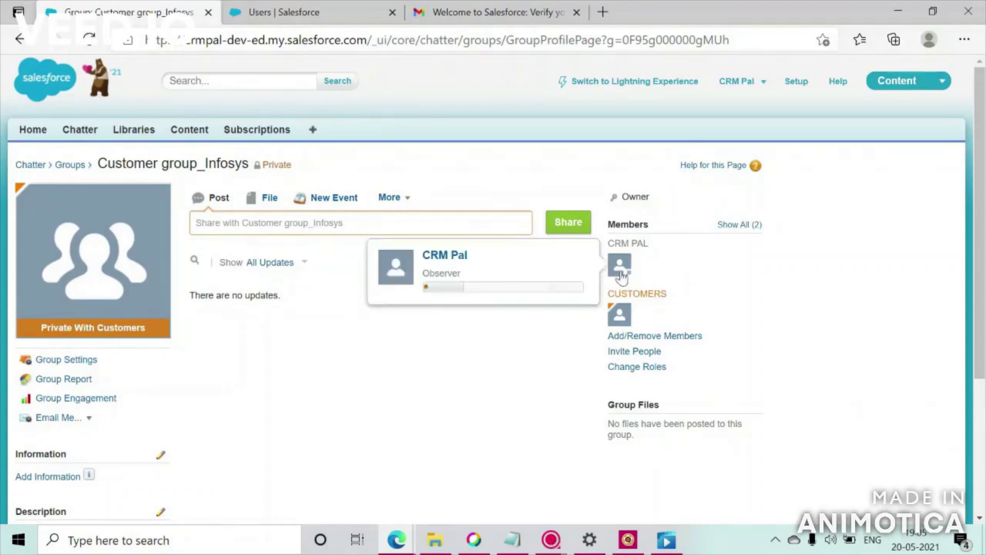
pyautogui.moveTo(621, 314)
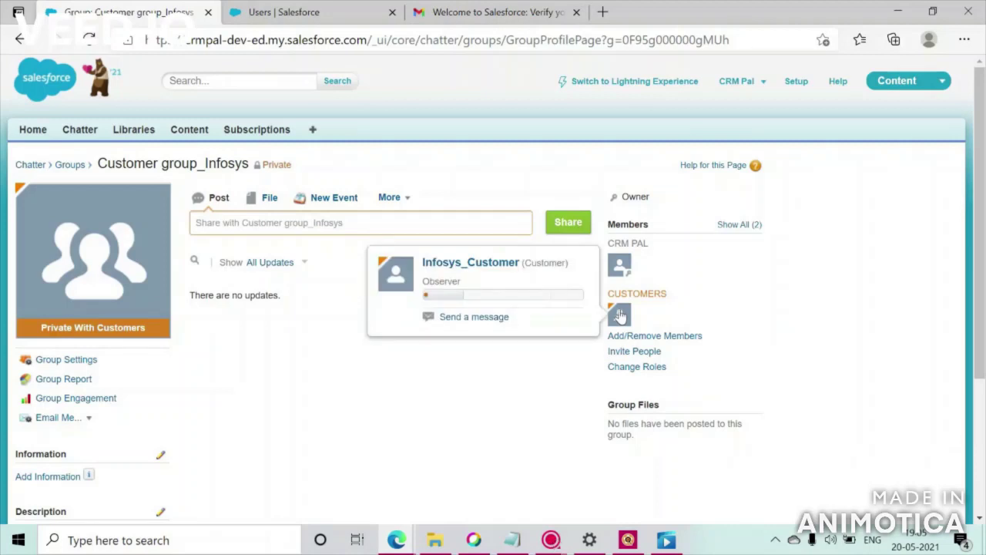
pyautogui.doubleClick(549, 262)
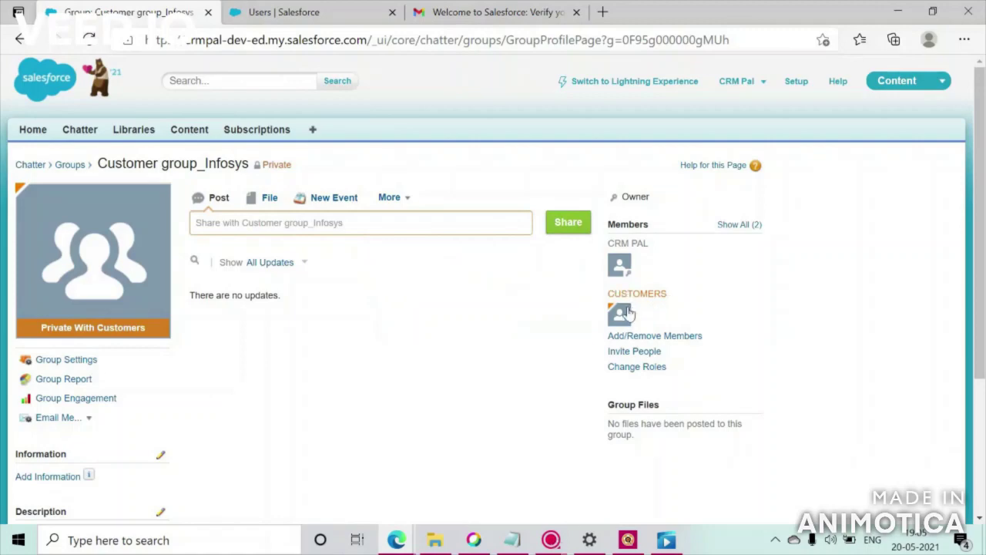
pyautogui.moveTo(622, 314)
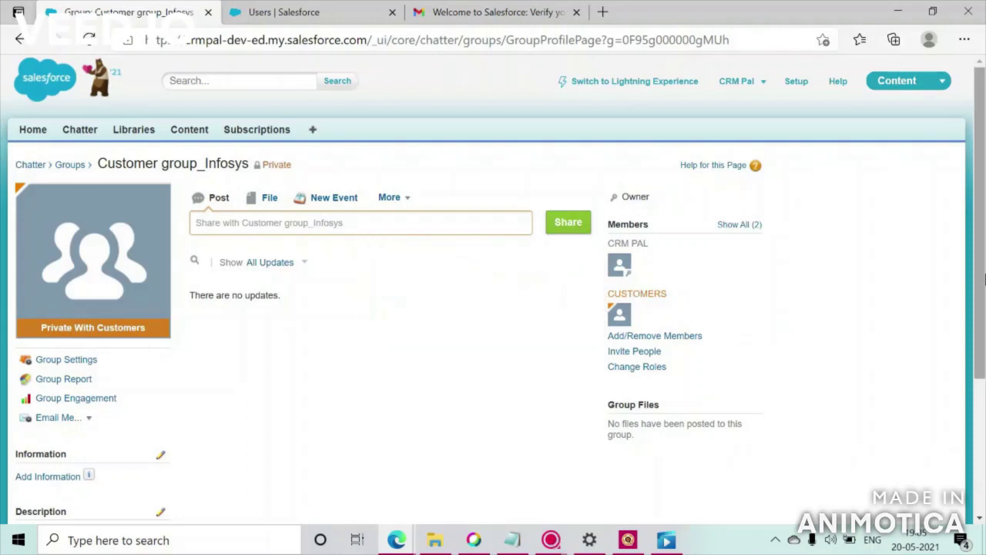
pyautogui.moveTo(985, 279)
pyautogui.mouseDown()
pyautogui.moveTo(980, 351)
pyautogui.moveTo(982, 288)
pyautogui.mouseUp()
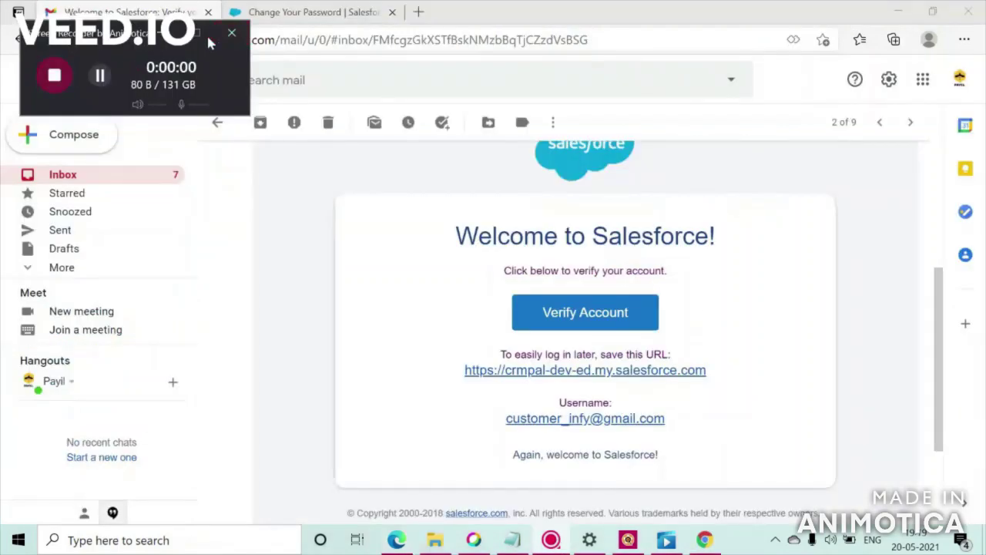
# - Open the 'Welcome to Salesforce: Verify your account' email and scroll to its Verify Account button
pyautogui.click(117, 182)
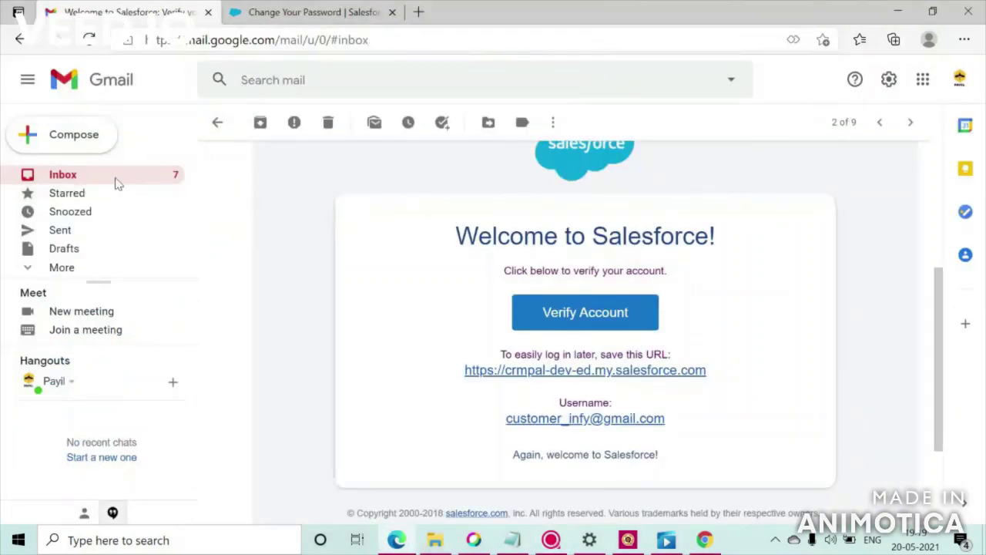
pyautogui.click(564, 344)
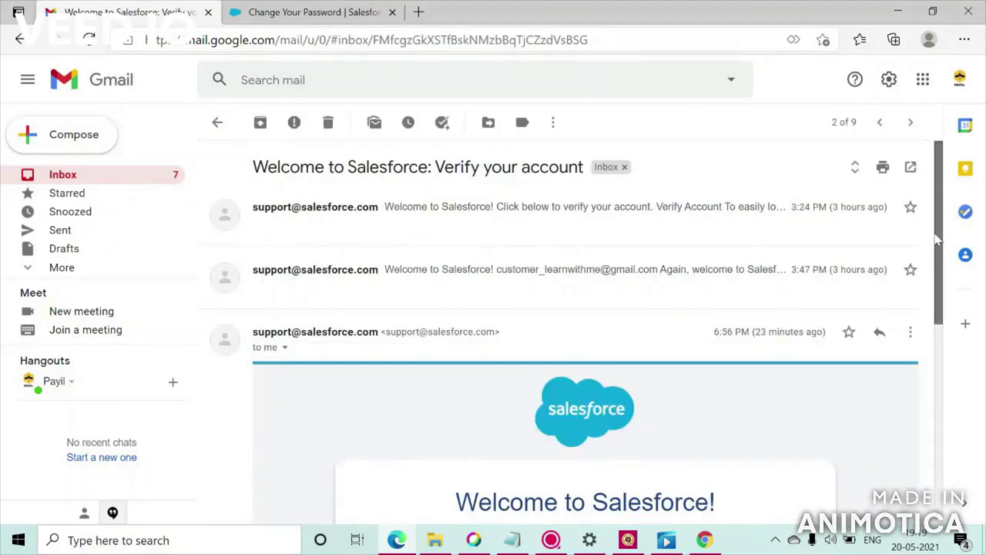
pyautogui.moveTo(941, 237); pyautogui.dragTo(933, 357)
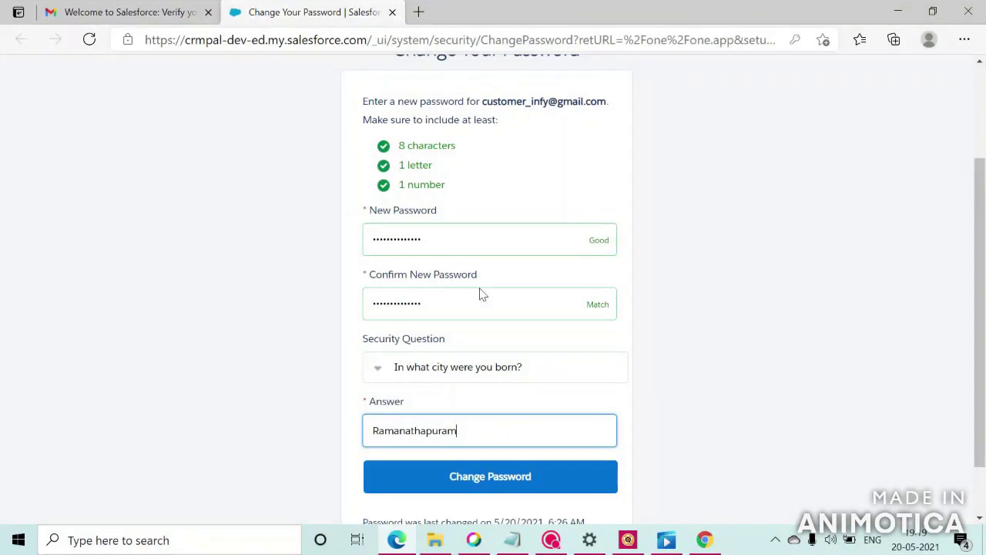
# - Submit the new password, dismiss the Lightning welcome screen, and try an App Launcher search for 'sales'
pyautogui.click(477, 483)
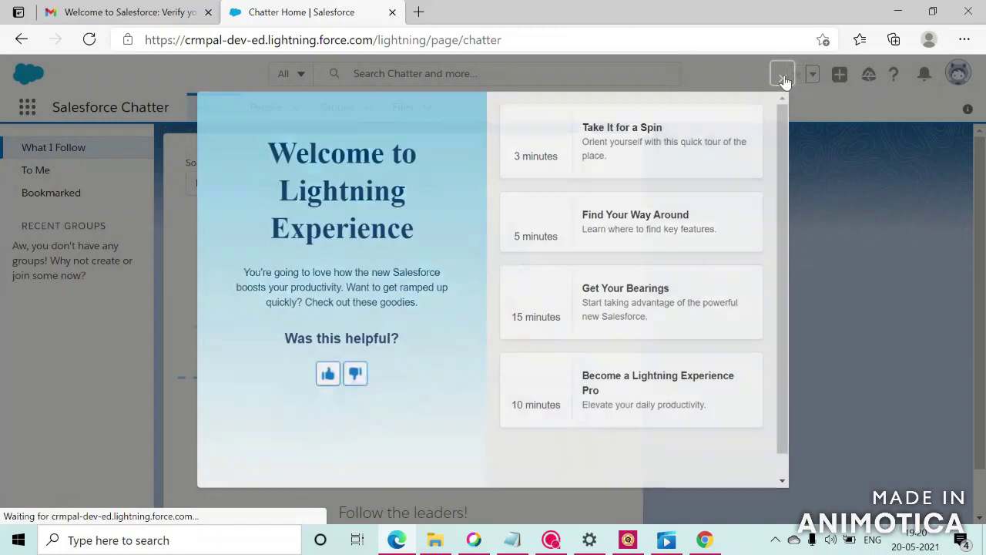
pyautogui.click(784, 78)
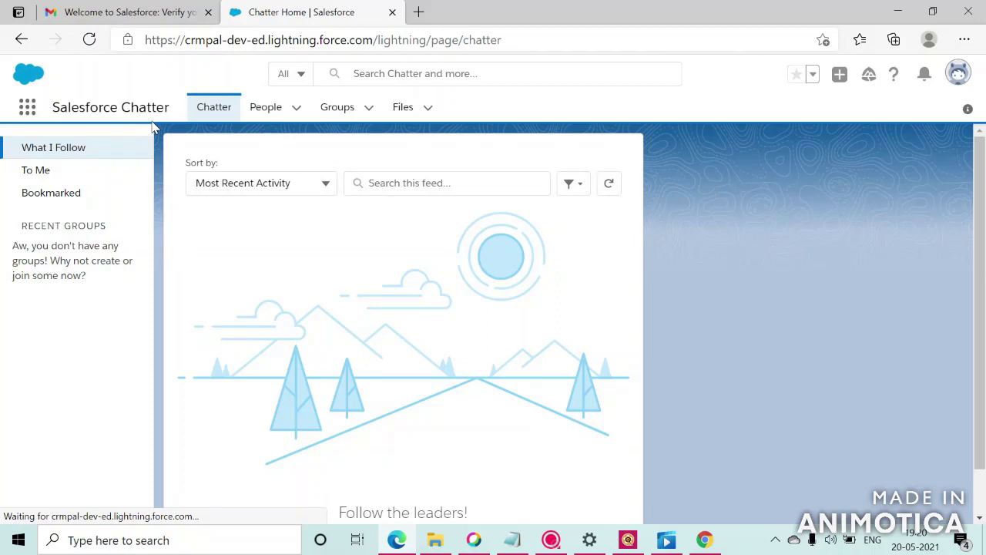
pyautogui.moveTo(170, 110); pyautogui.dragTo(55, 110)
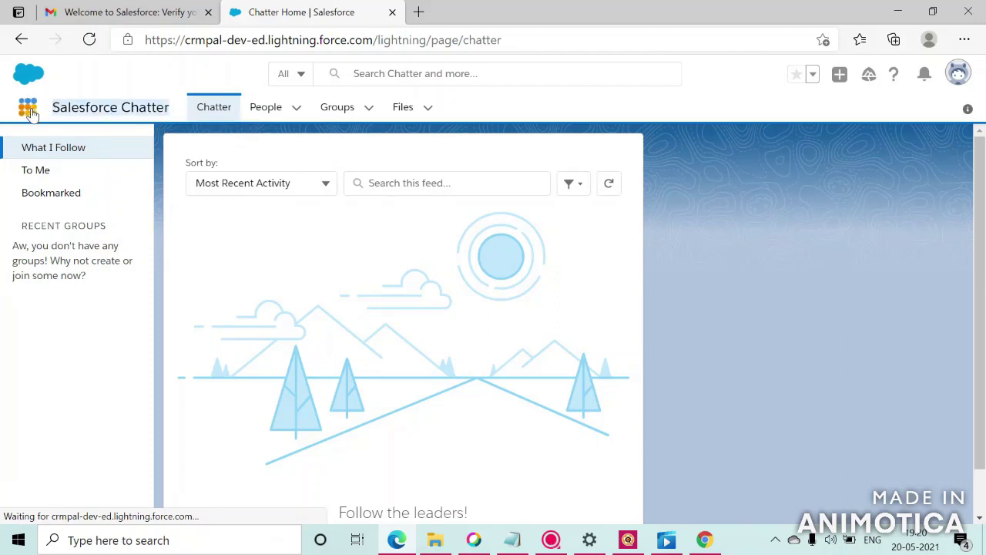
pyautogui.click(28, 108)
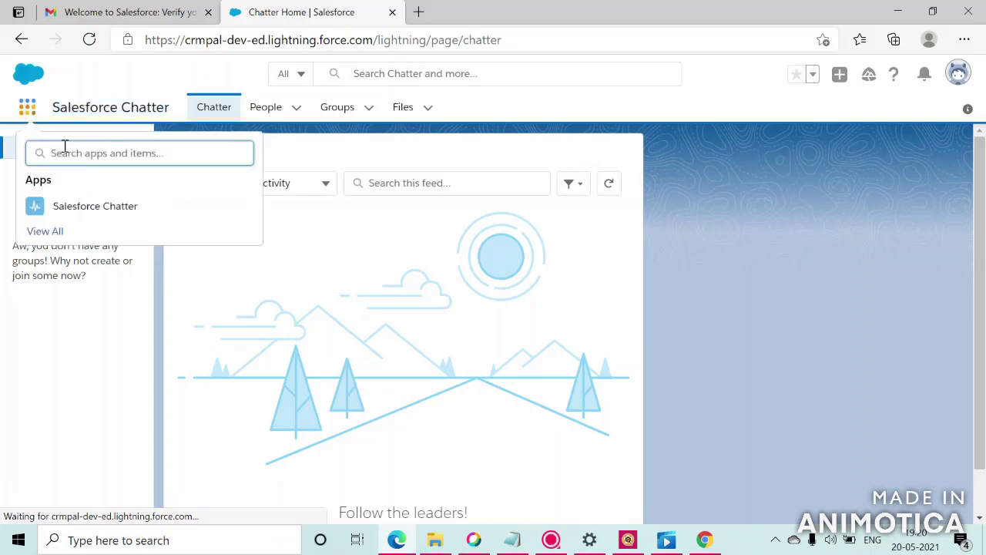
pyautogui.write('sales')
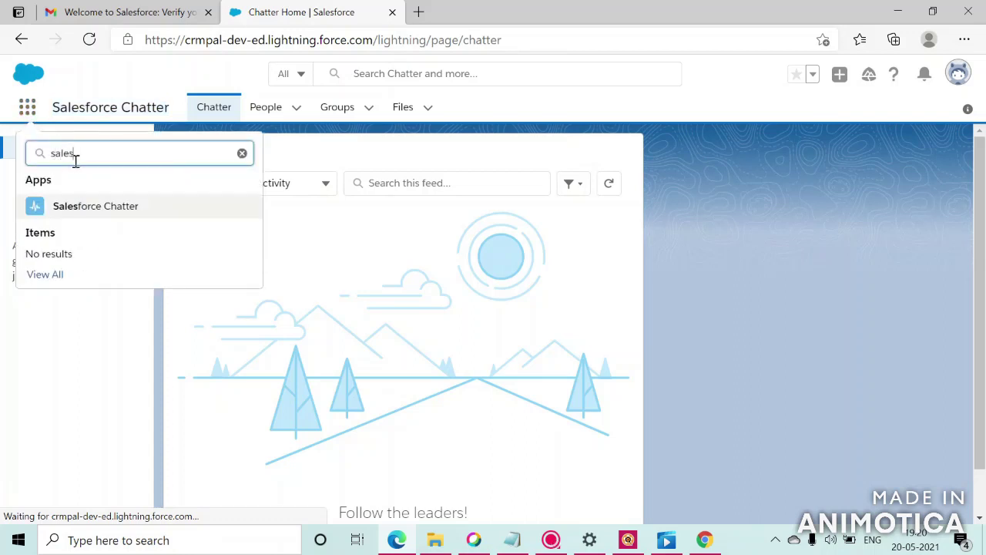
pyautogui.press('BackSpace')
pyautogui.press('BackSpace')
pyautogui.press('BackSpace')
pyautogui.press('BackSpace')
pyautogui.press('BackSpace')
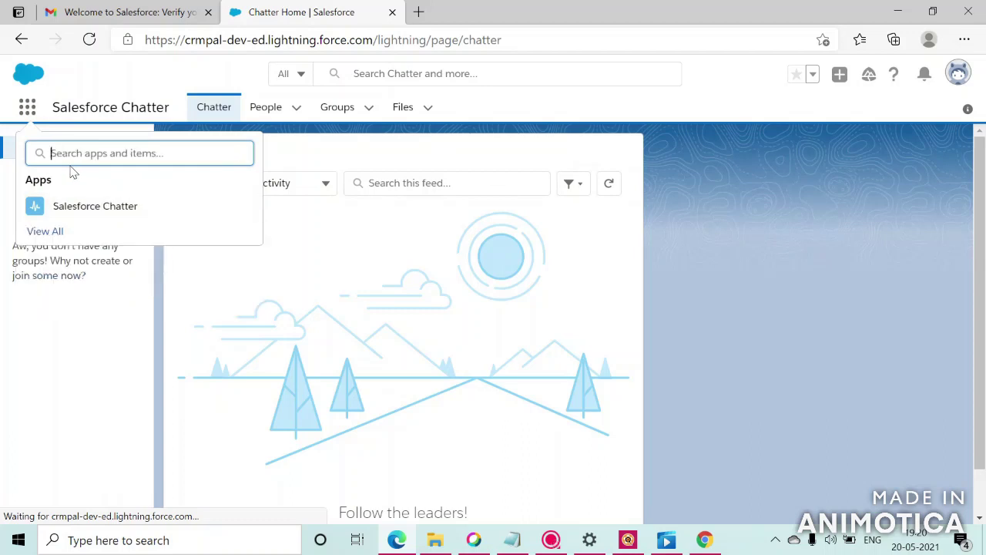
pyautogui.click(91, 87)
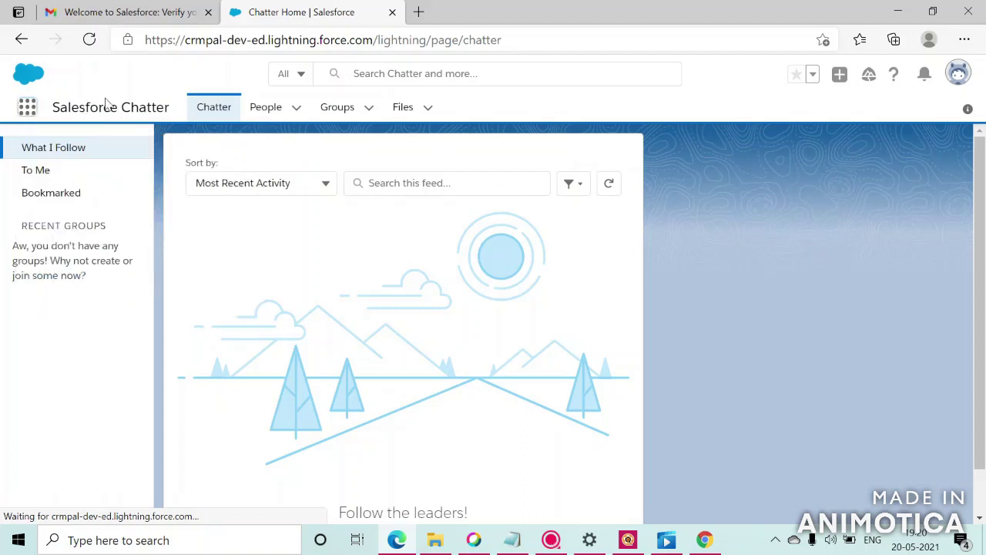
# - From the Groups tab's Active Groups view, open Customer group_Infosys and scroll to its Members card
pyautogui.click(334, 113)
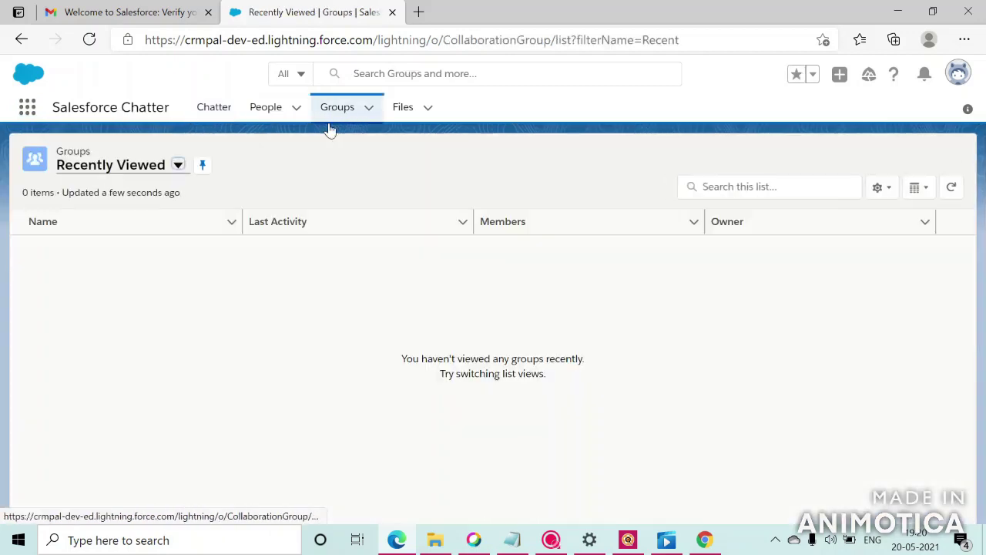
pyautogui.click(170, 177)
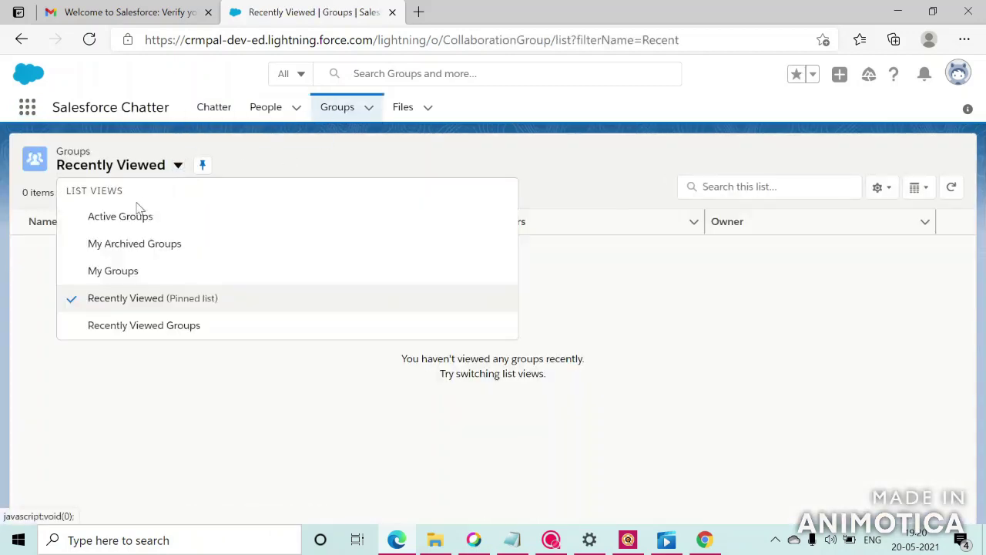
pyautogui.click(122, 220)
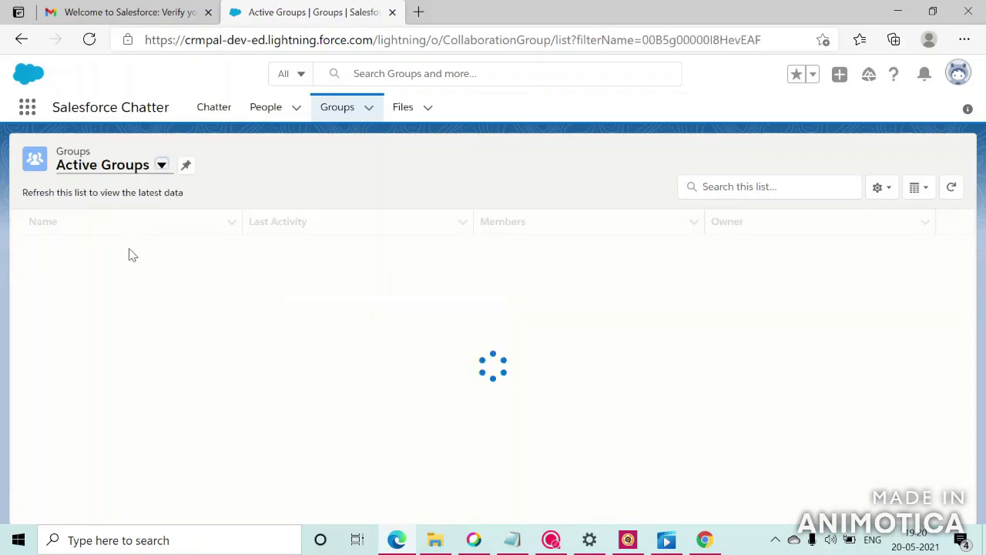
pyautogui.click(110, 257)
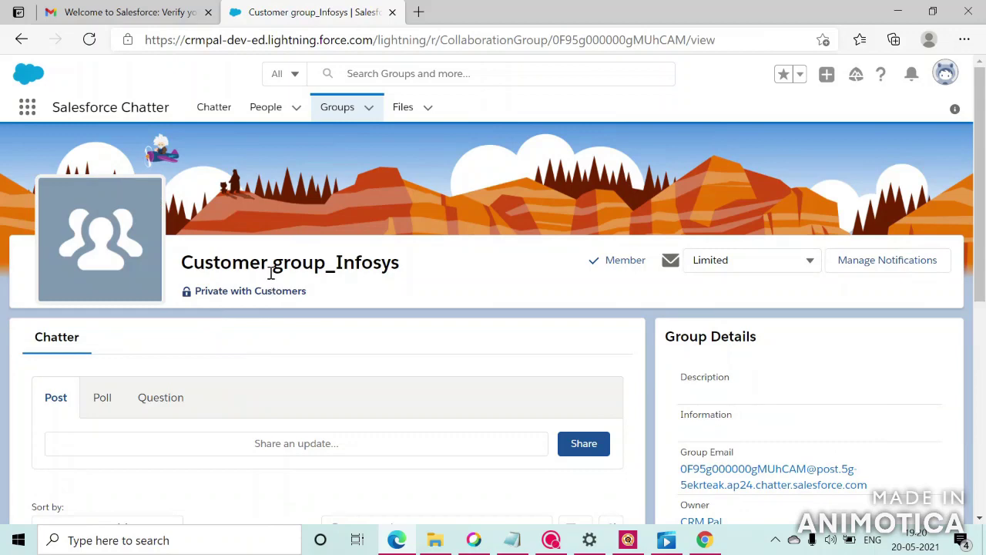
pyautogui.moveTo(981, 164); pyautogui.dragTo(983, 261)
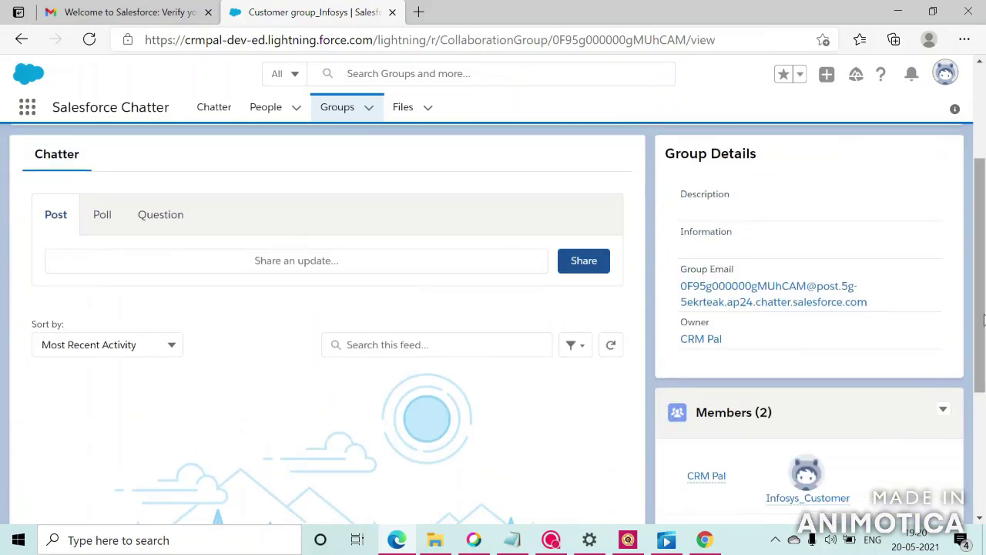
pyautogui.moveTo(983, 333); pyautogui.dragTo(983, 449)
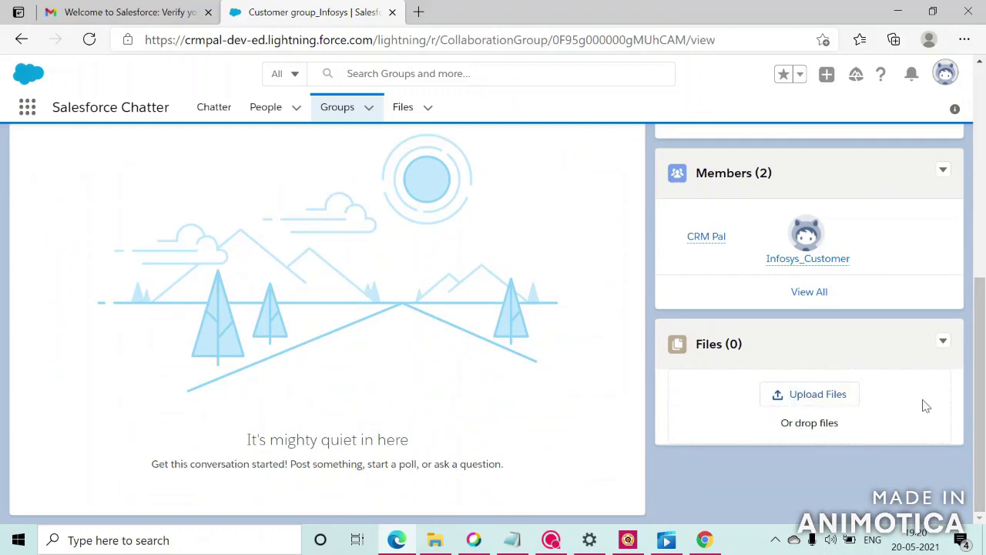
pyautogui.moveTo(981, 398); pyautogui.dragTo(972, 235)
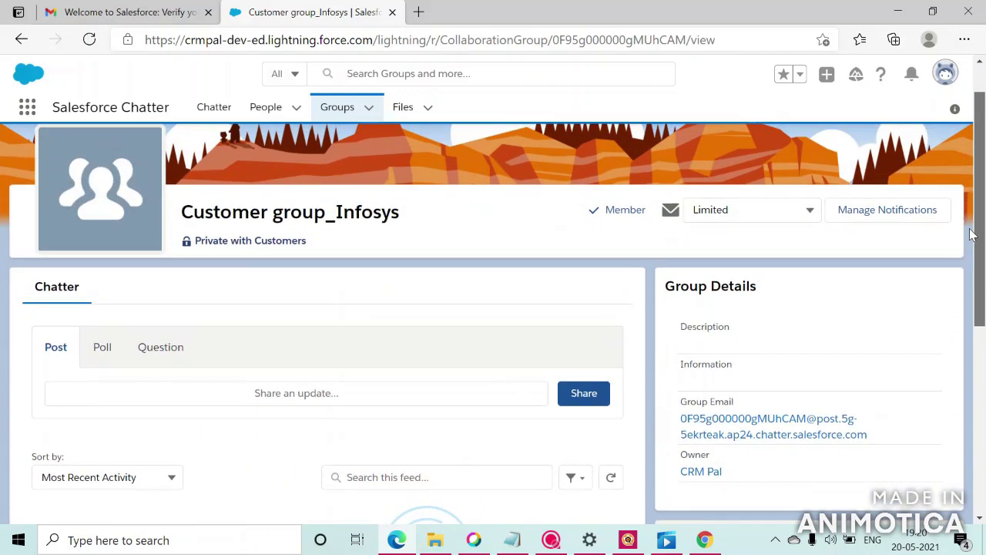
pyautogui.moveTo(972, 234); pyautogui.dragTo(981, 331)
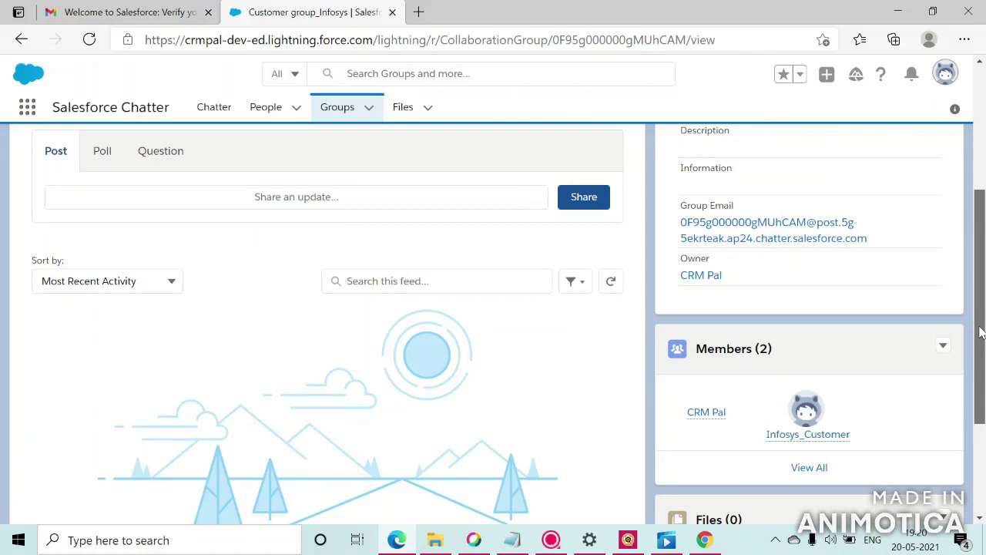
pyautogui.scroll(-2, 539, 362)
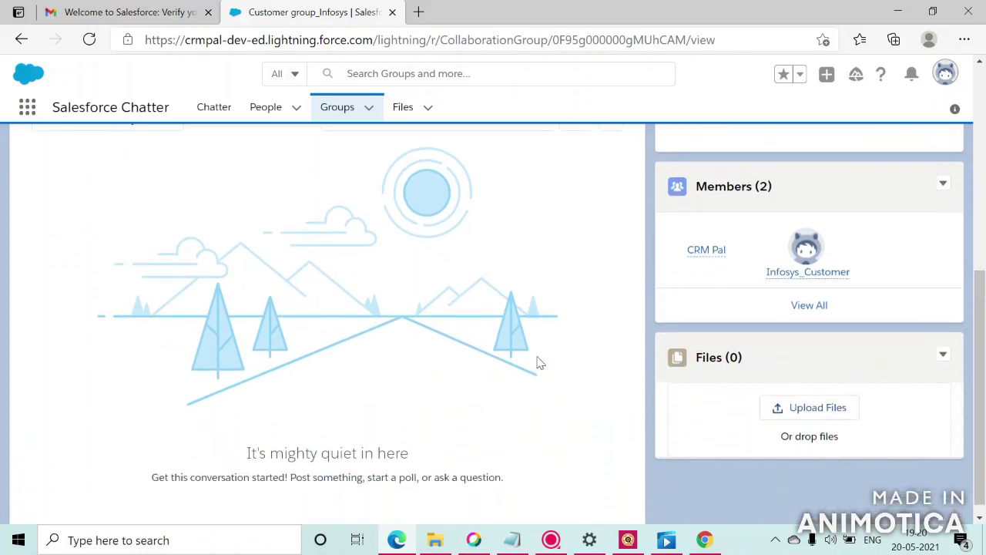
pyautogui.click(553, 540)
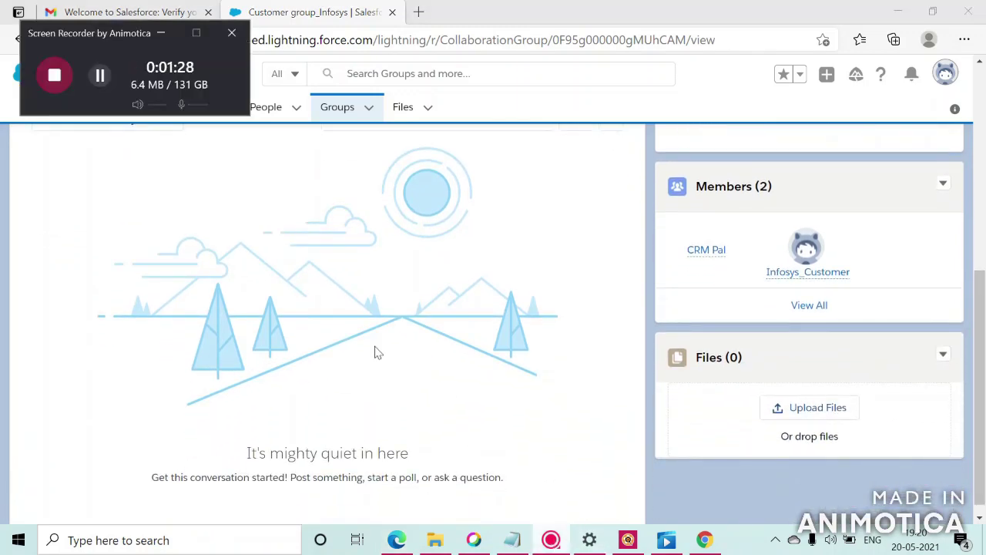